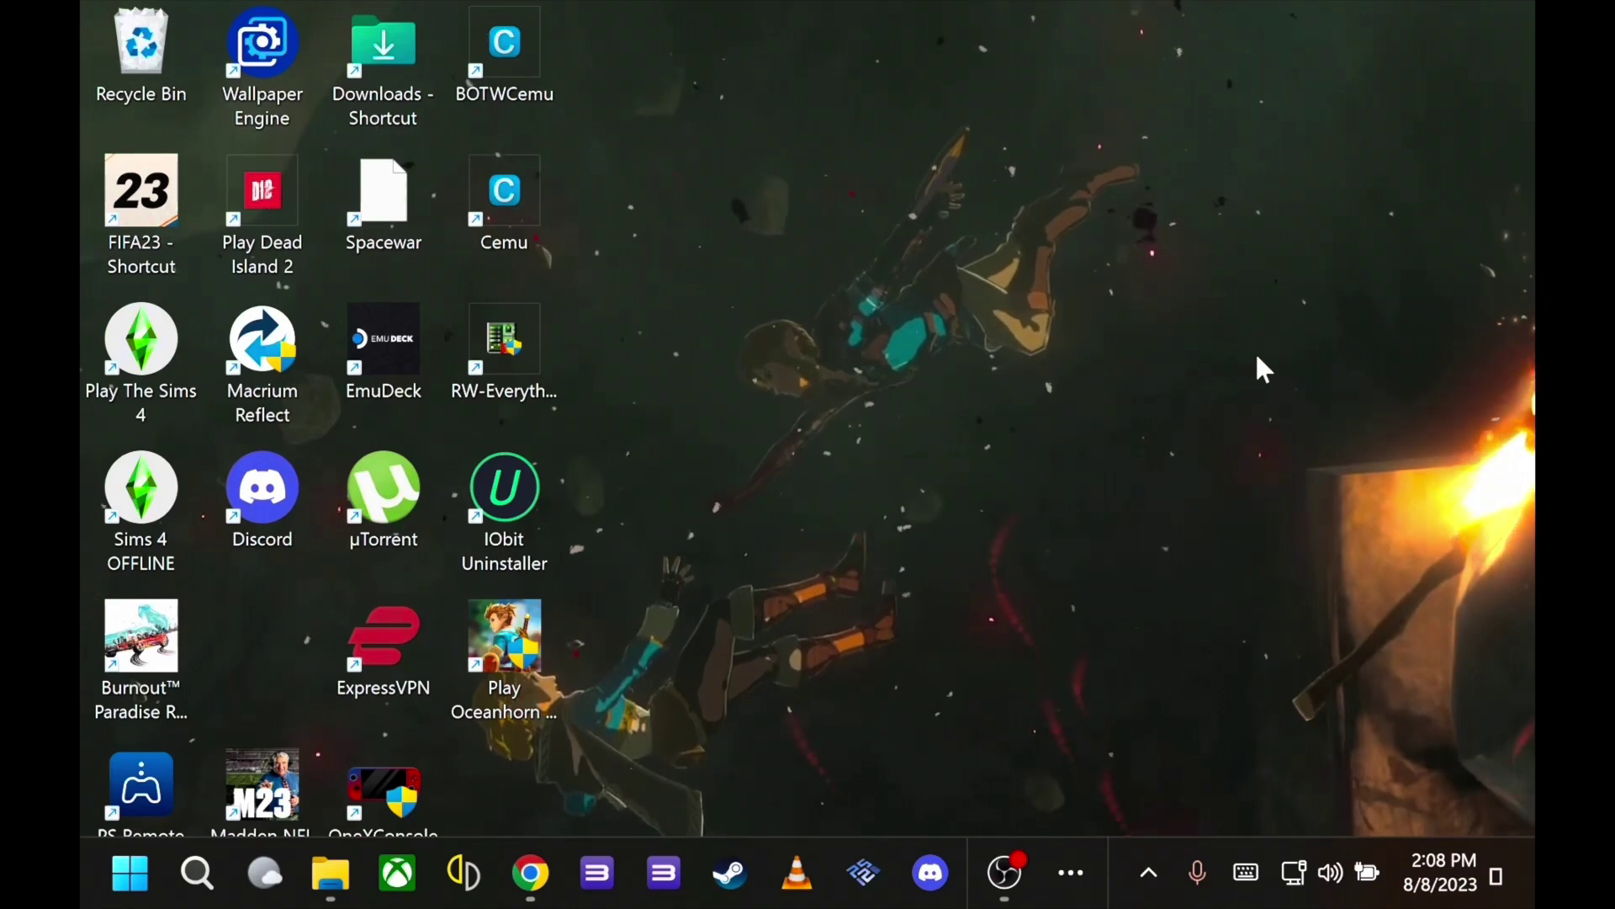
# Step: Show the Realtek Audio Control Microsoft Store page in Chrome
pyautogui.click(529, 873)
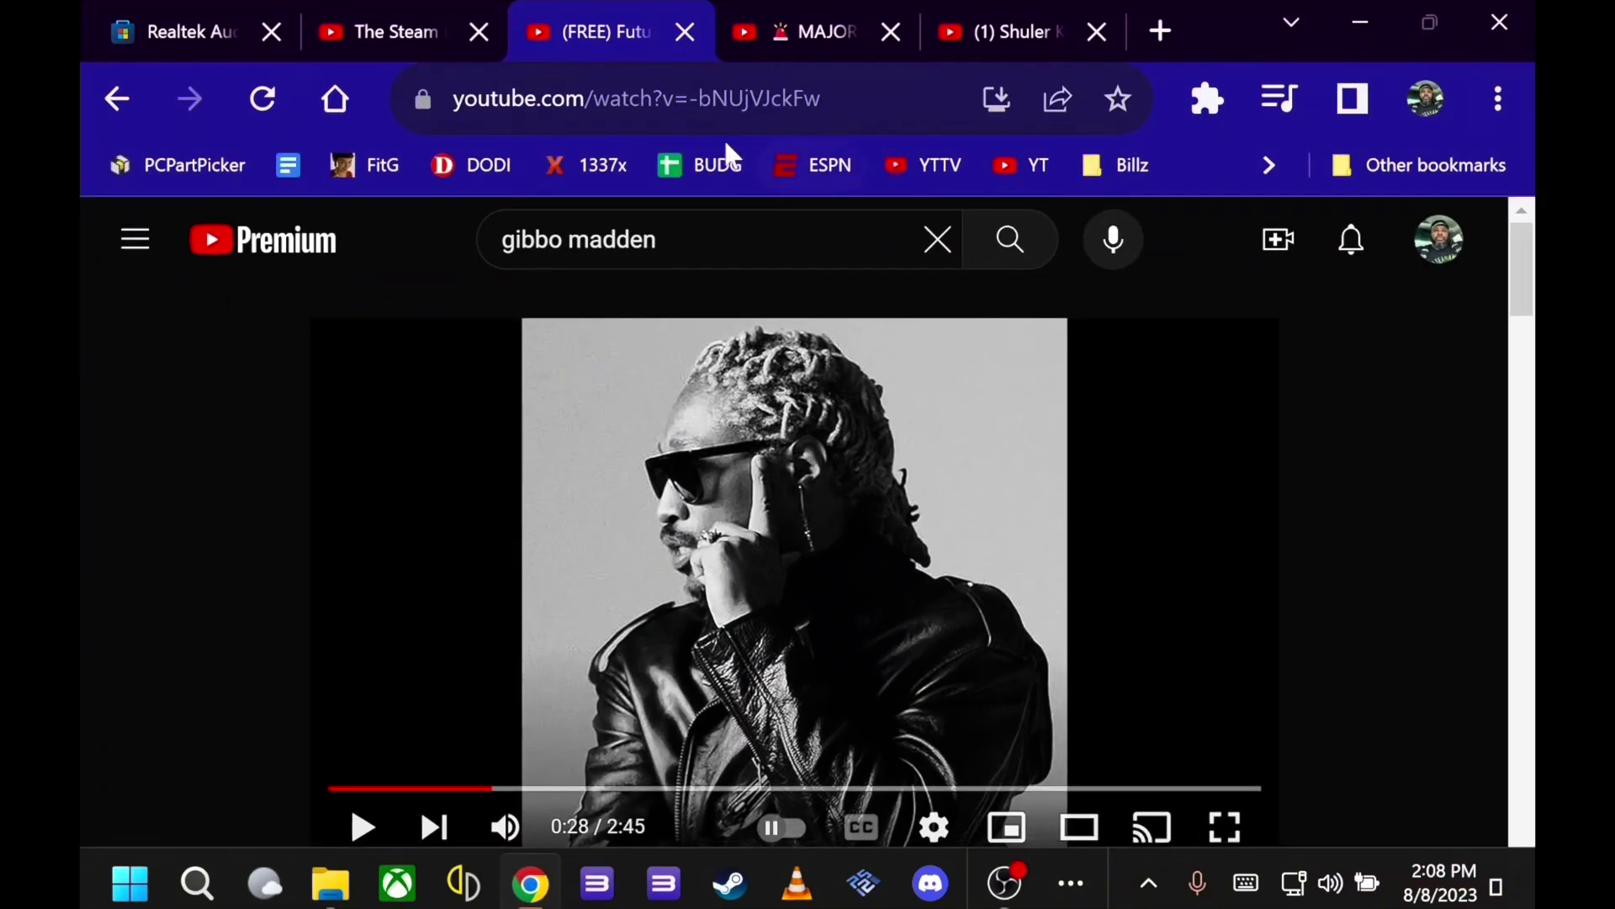
pyautogui.click(169, 33)
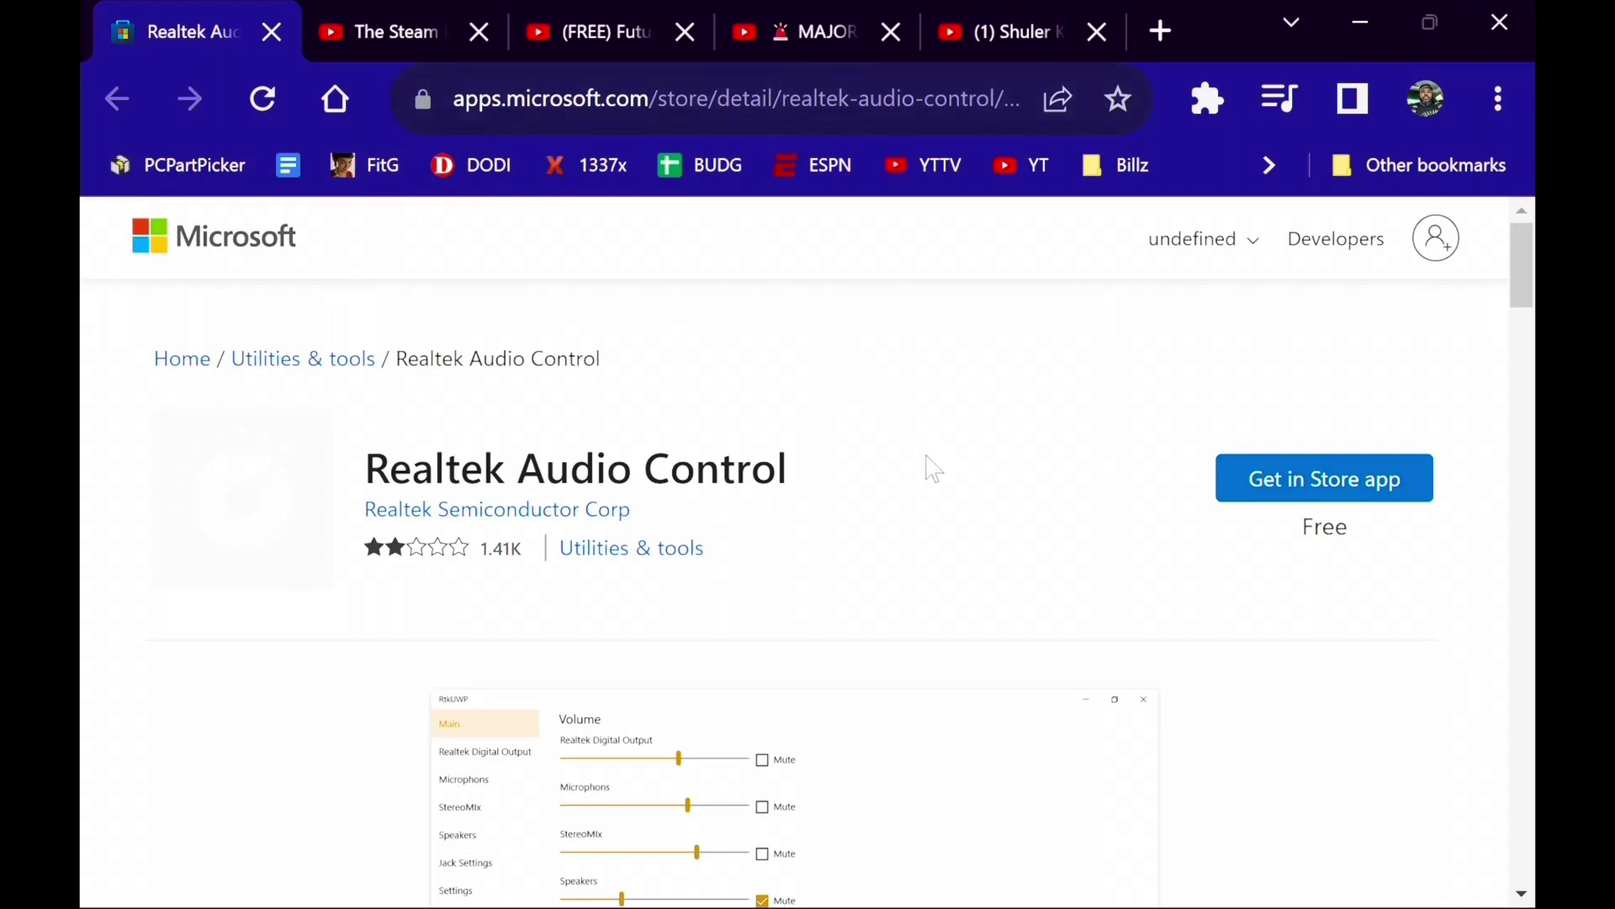
# Step: Launch Realtek Audio Console from Windows search and open the Speakers page
pyautogui.click(1351, 26)
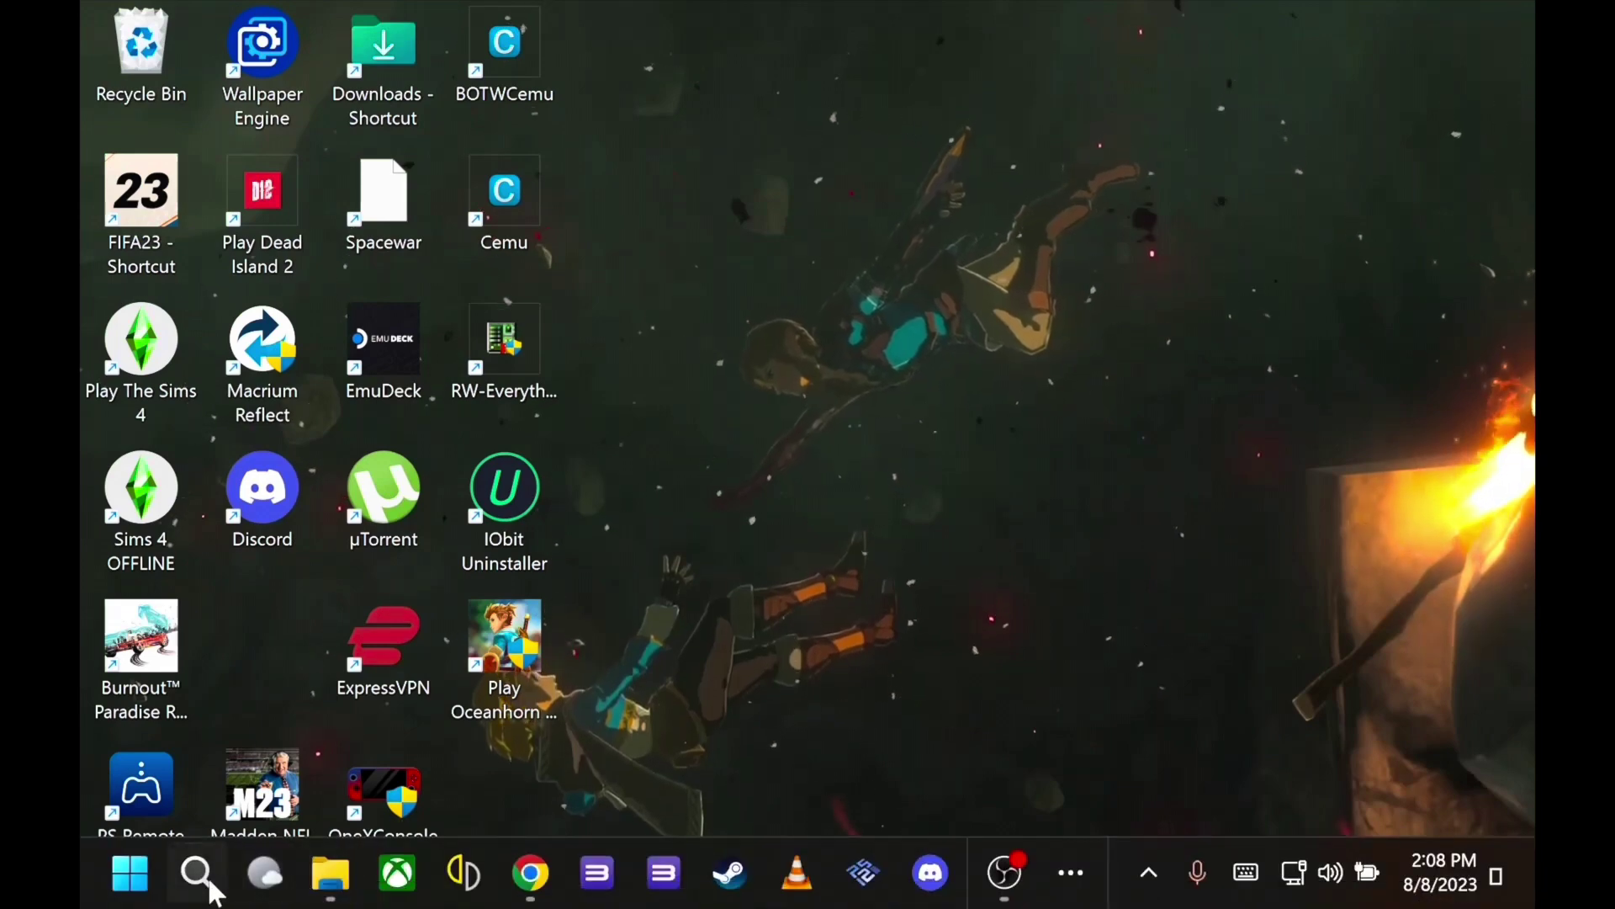
pyautogui.click(199, 875)
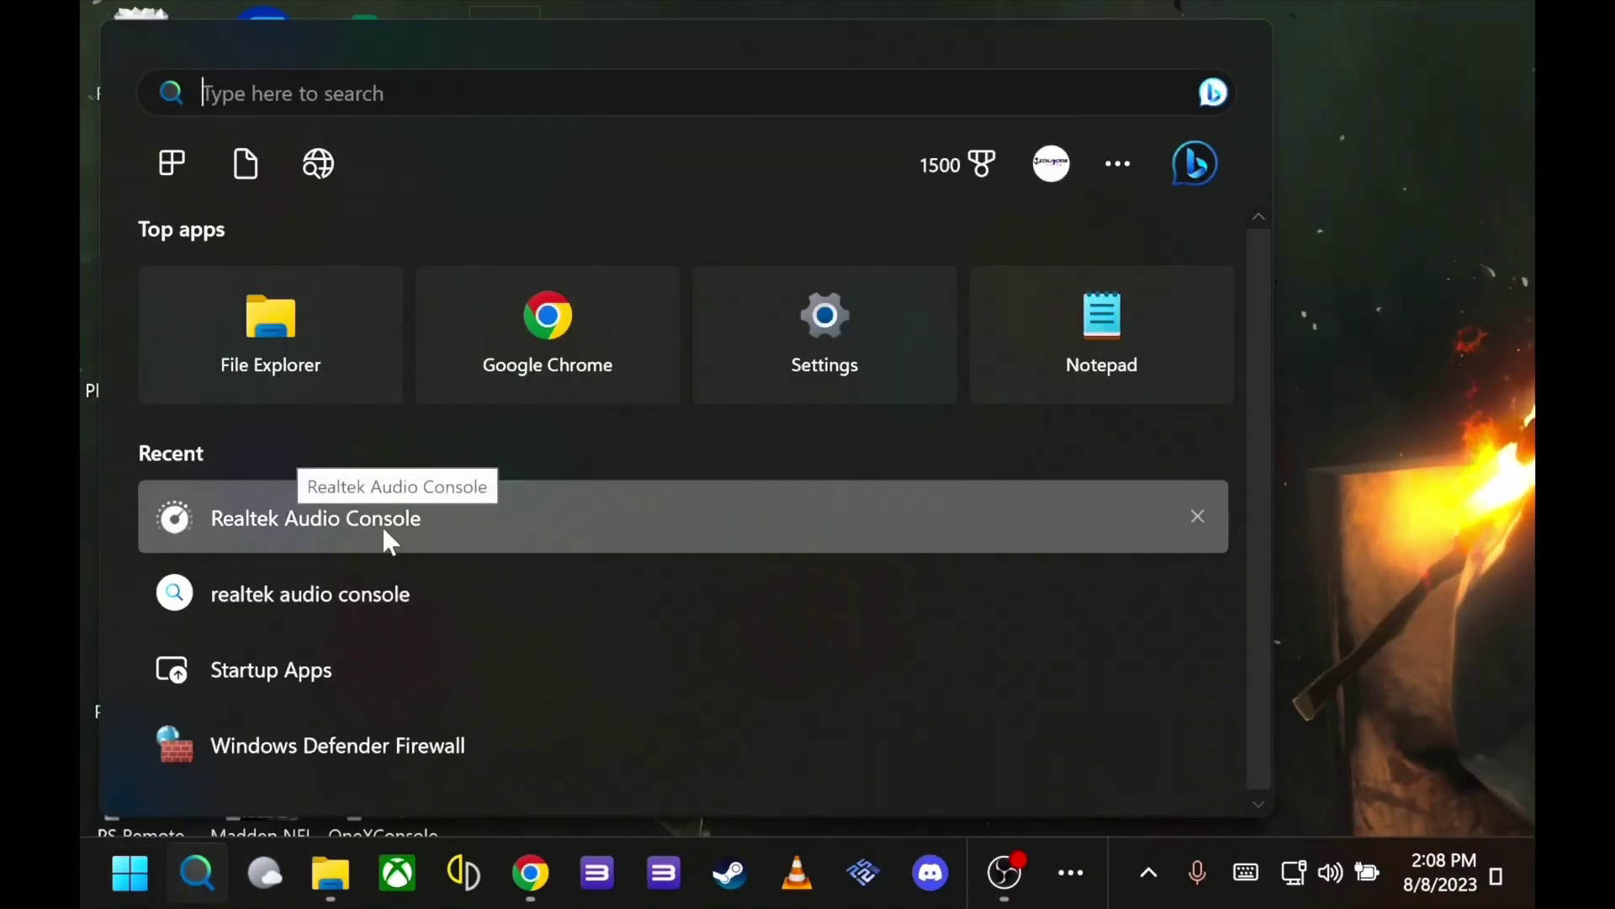
pyautogui.click(380, 527)
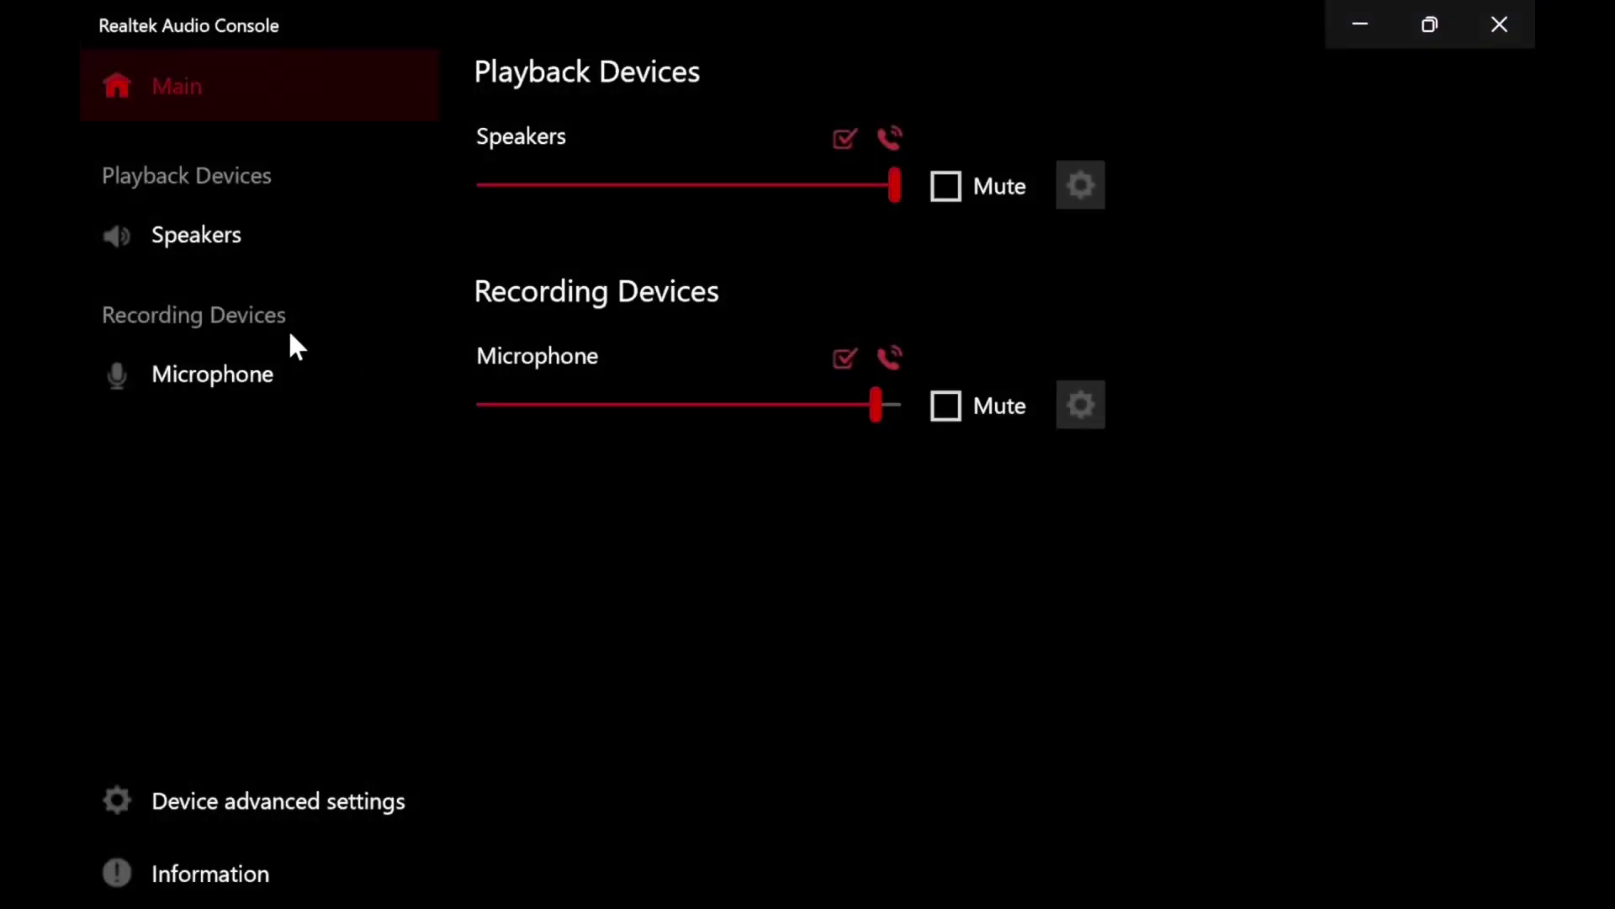
pyautogui.click(198, 244)
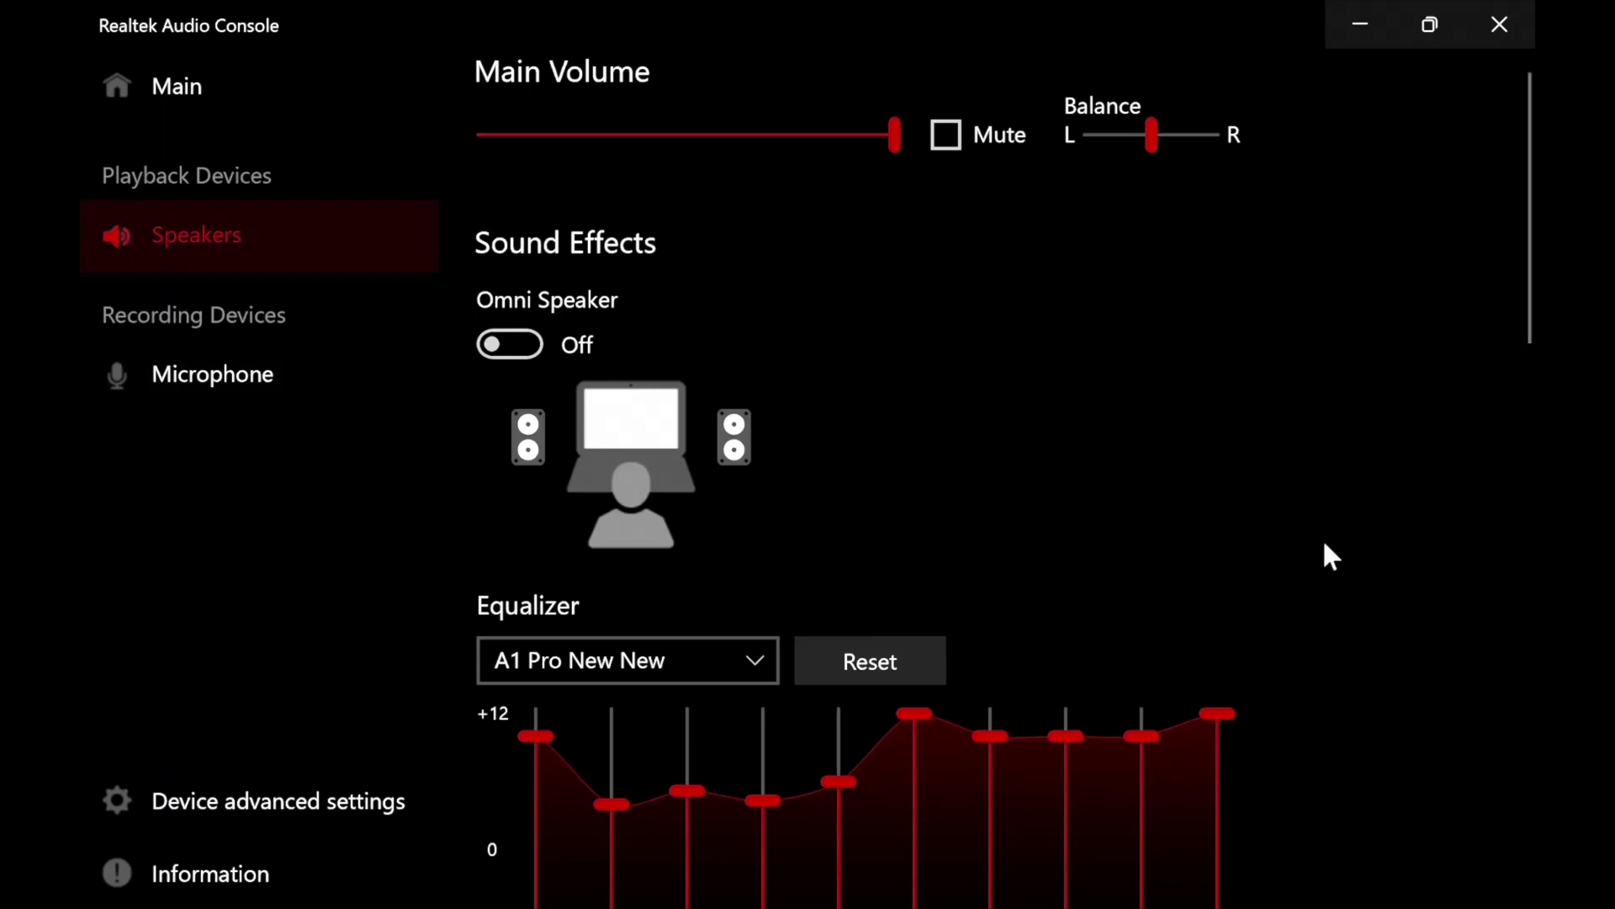
# Step: Set the speaker equalizer preset to A1 Pro New New
pyautogui.scroll(-5, 1323, 537)
pyautogui.scroll(2, 1312, 527)
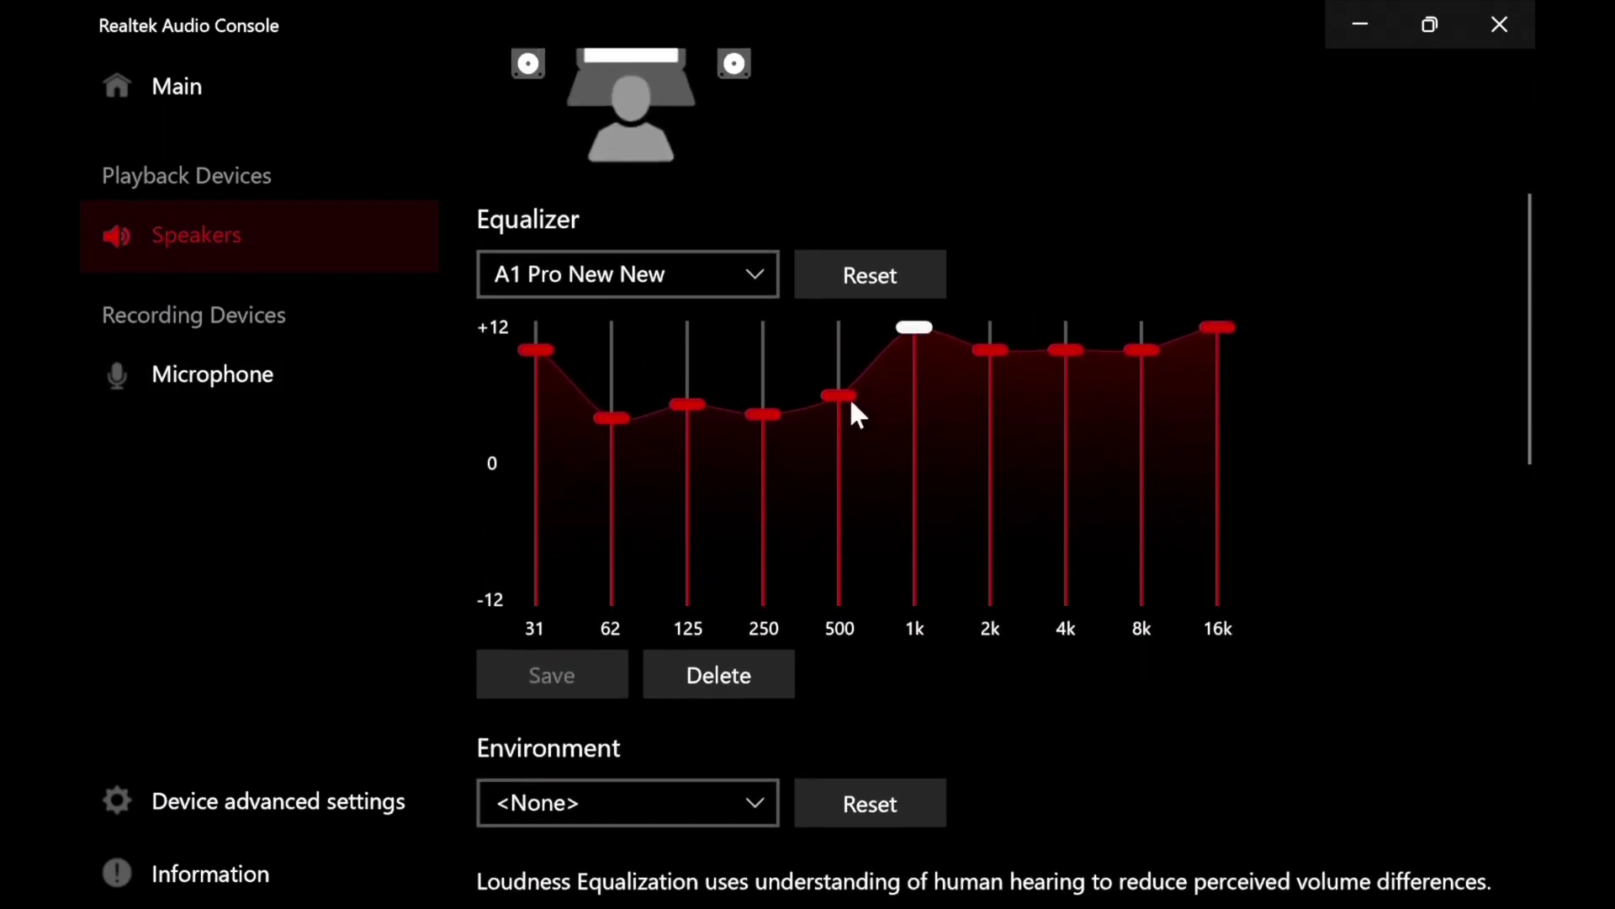
pyautogui.click(739, 278)
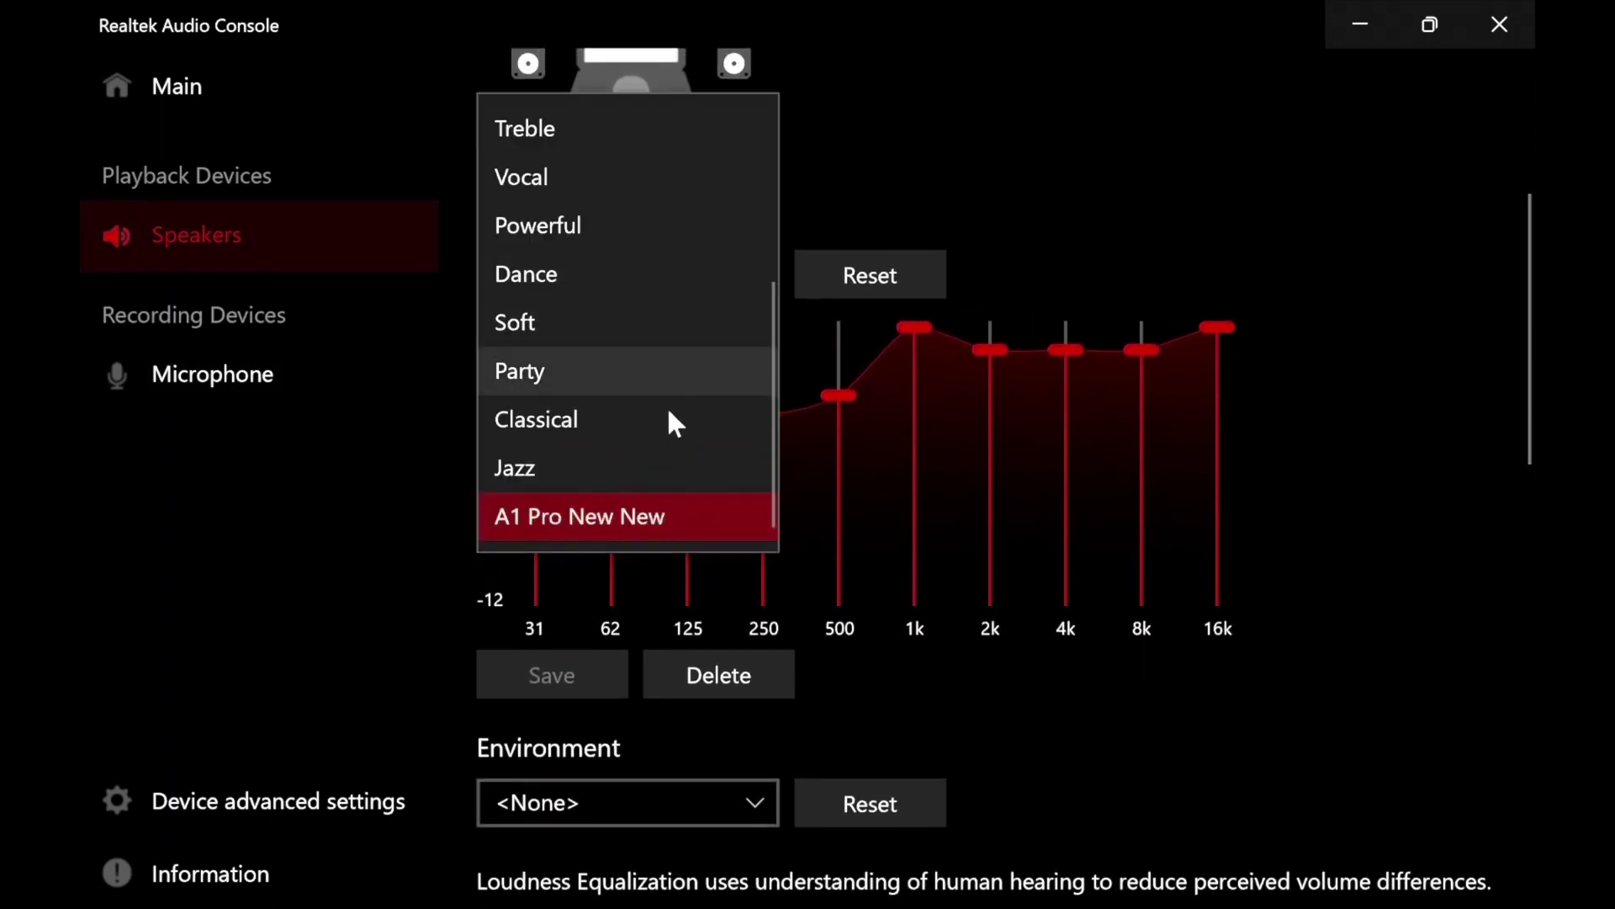
pyautogui.scroll(3, 660, 447)
pyautogui.scroll(-3, 538, 421)
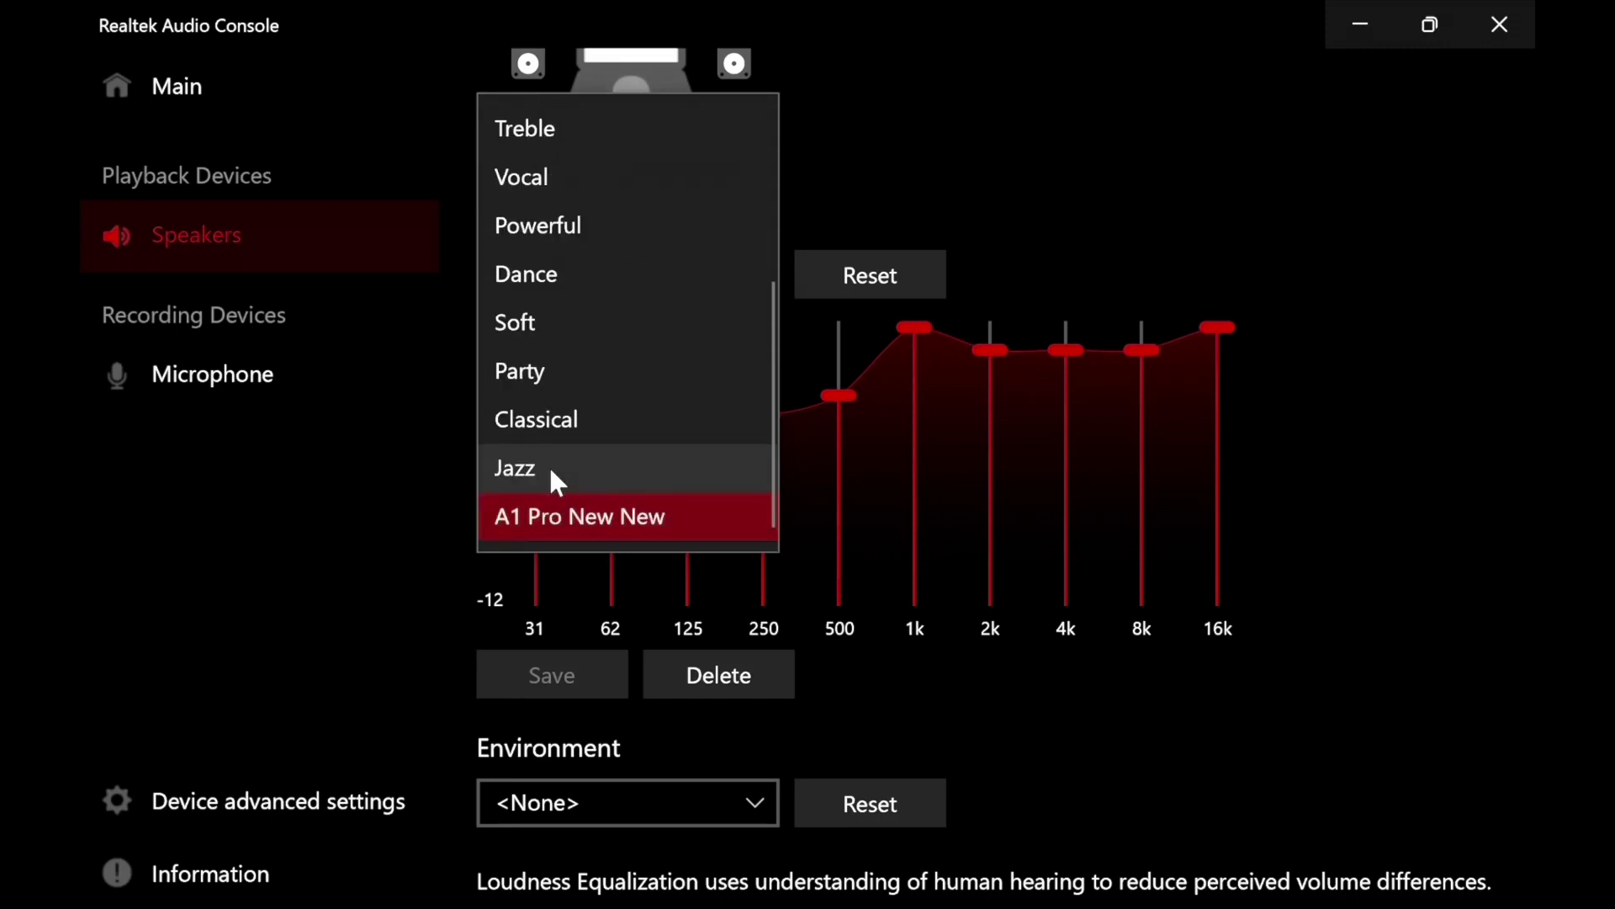
pyautogui.click(604, 517)
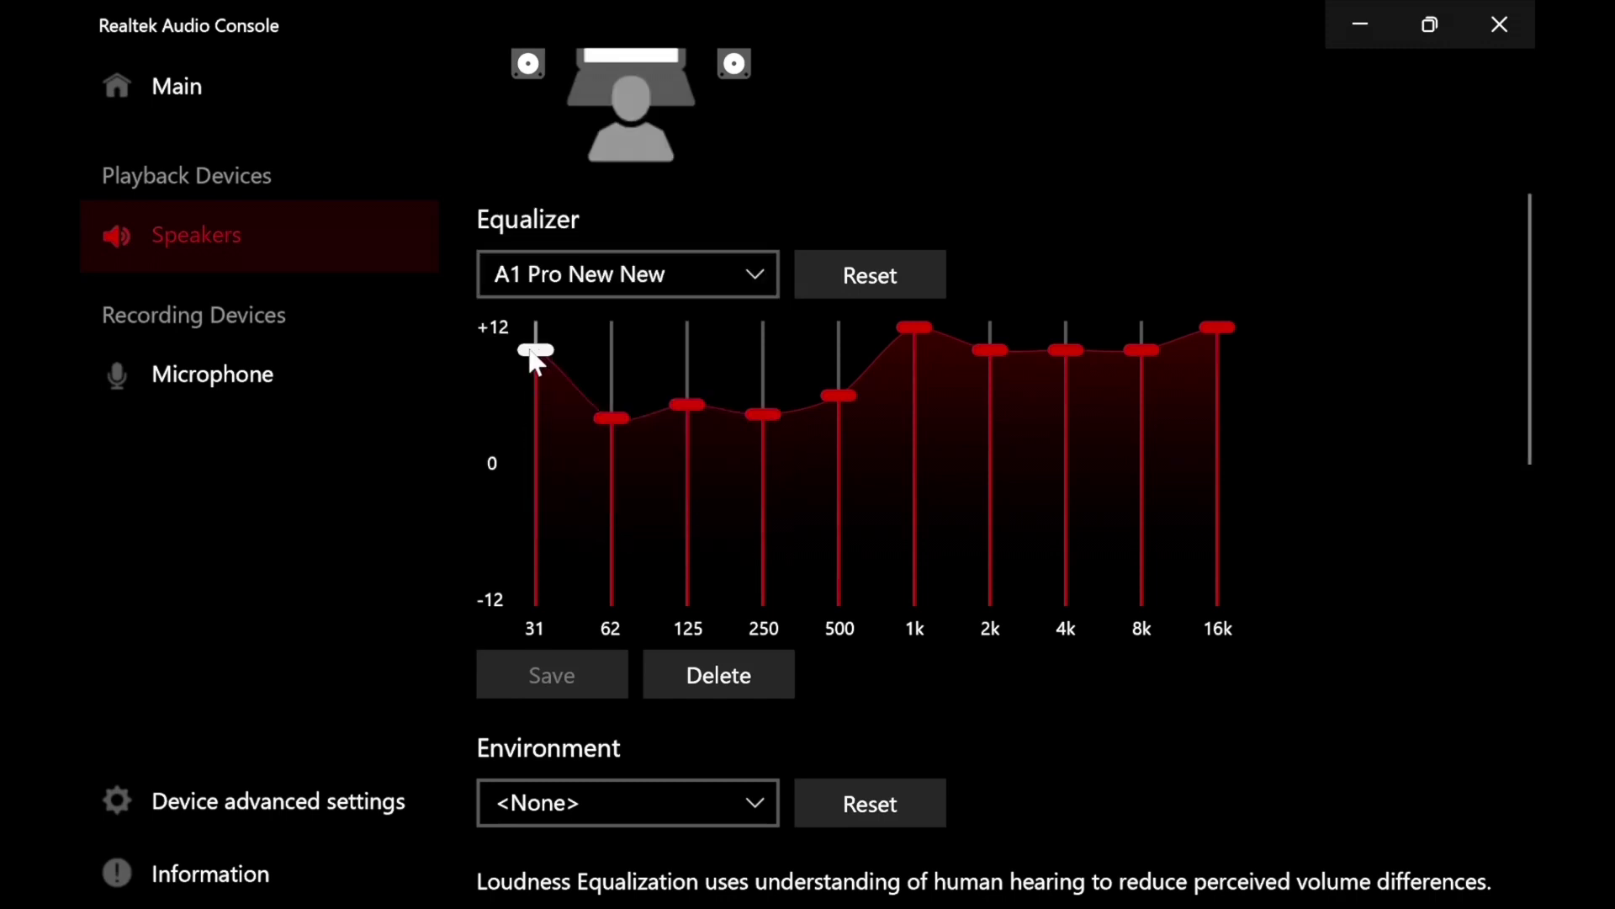
# Step: Check the A1 Pro New New band levels, then set the speaker equalizer to <None>
pyautogui.moveTo(535, 360)
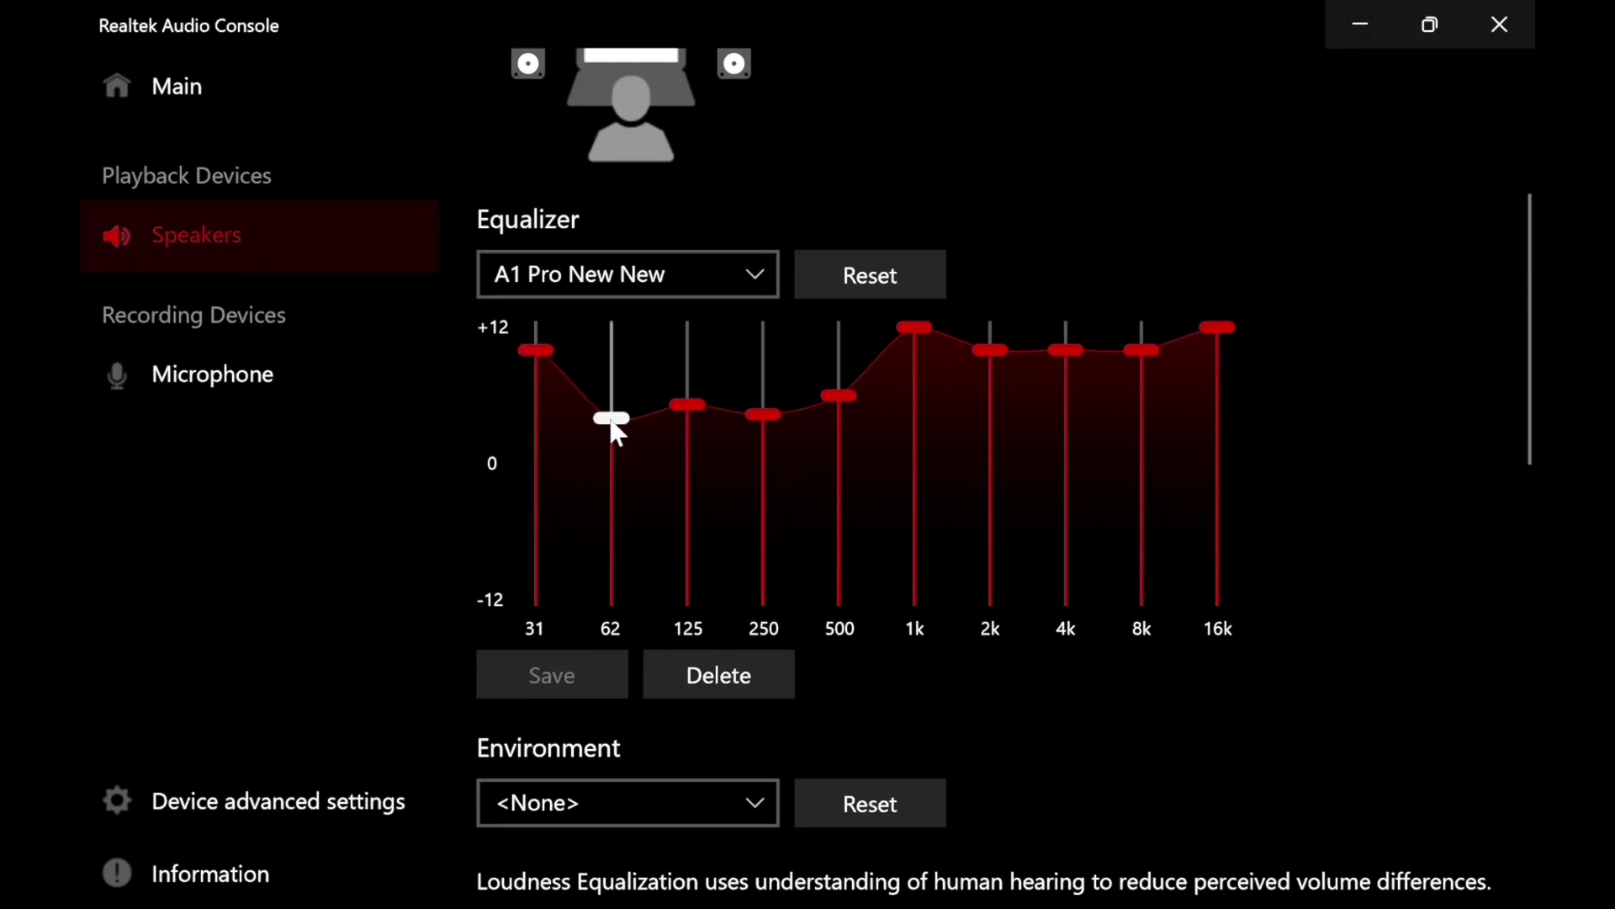
pyautogui.moveTo(613, 424)
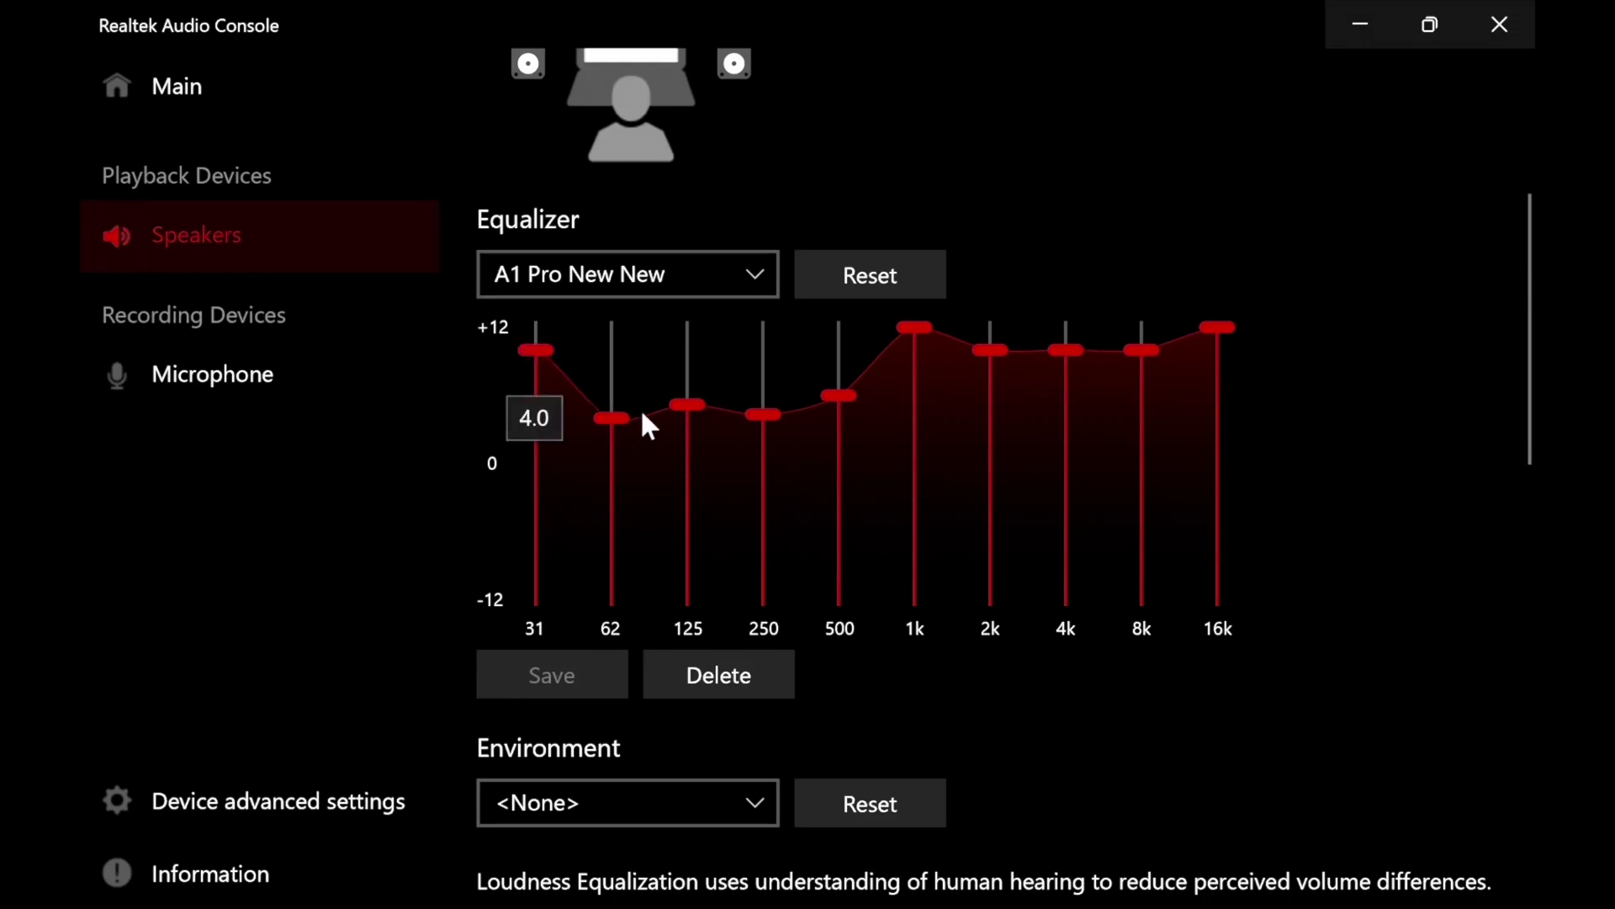
pyautogui.moveTo(684, 413)
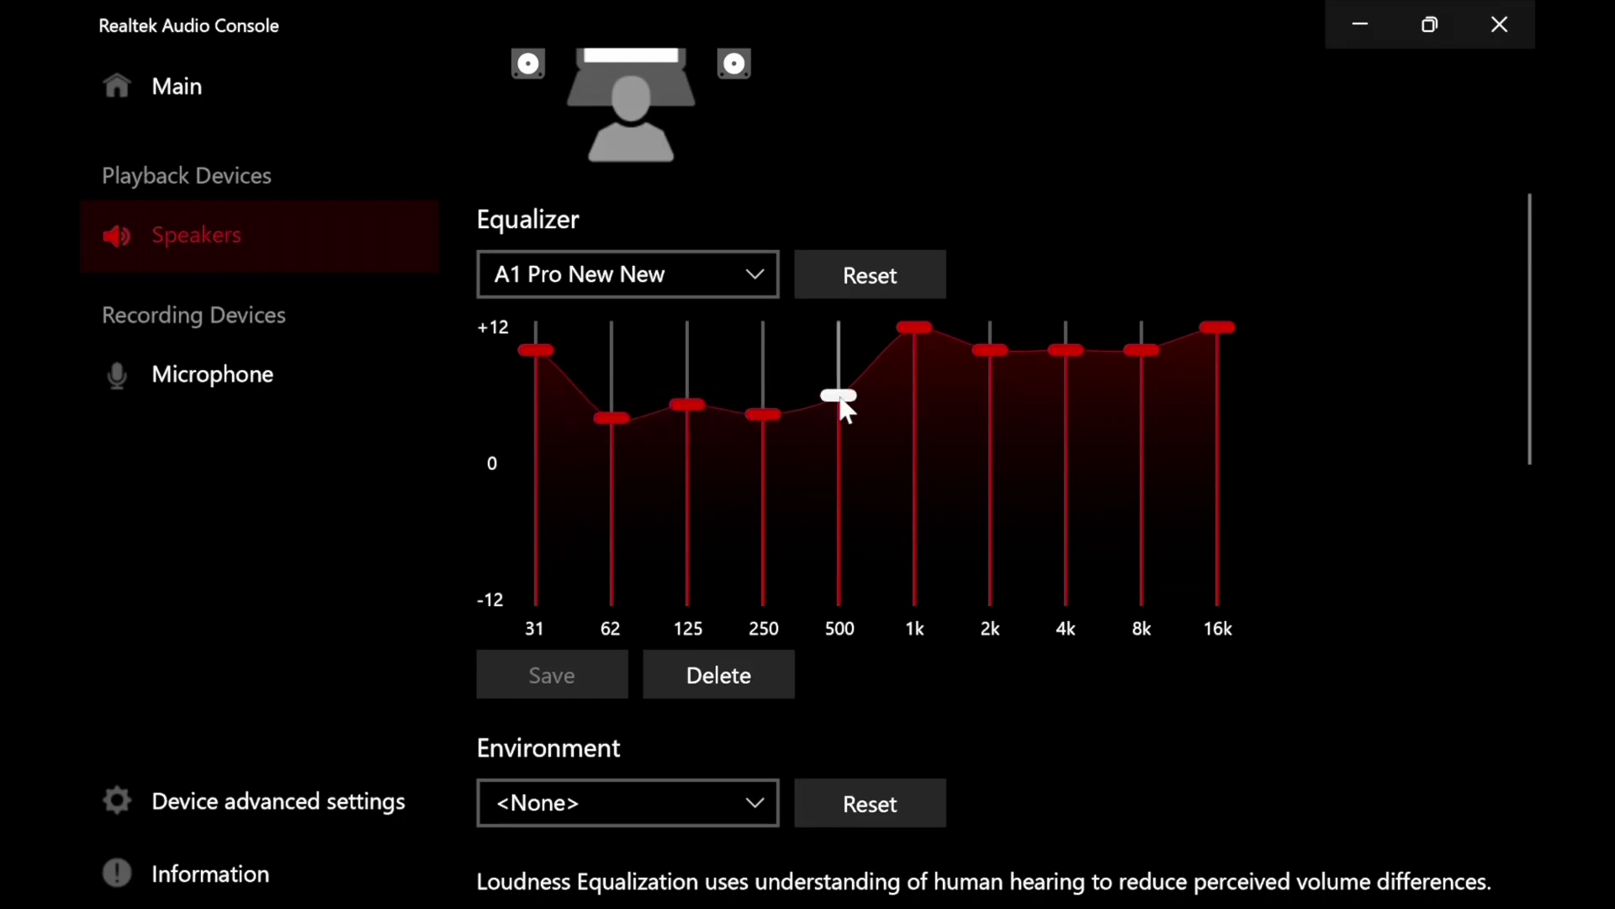
pyautogui.moveTo(846, 410)
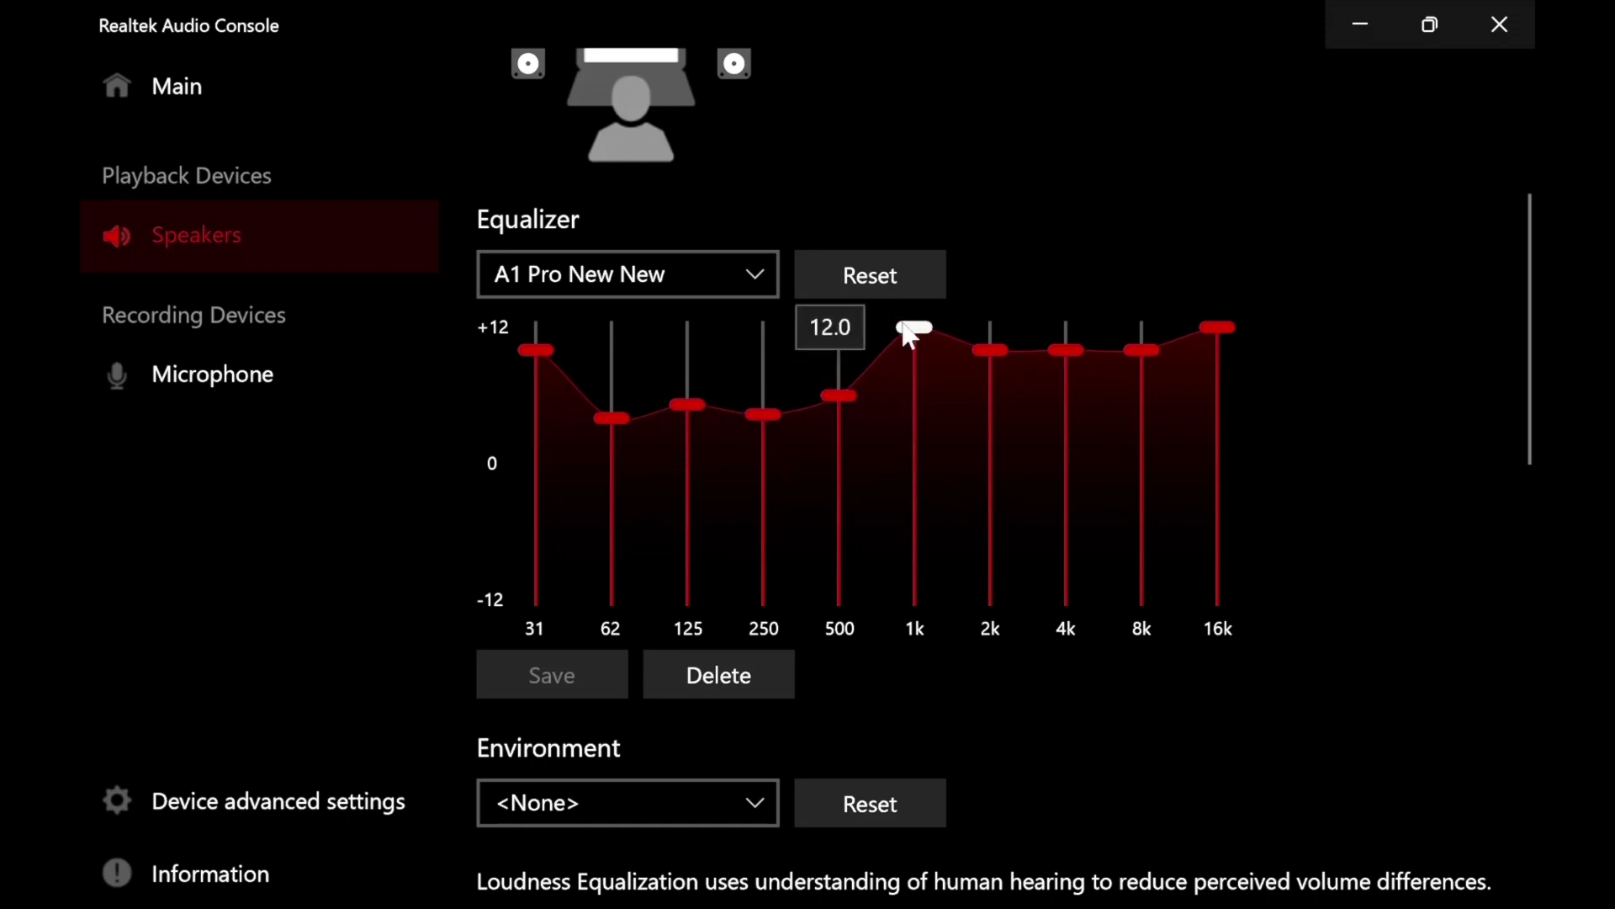
pyautogui.moveTo(994, 360)
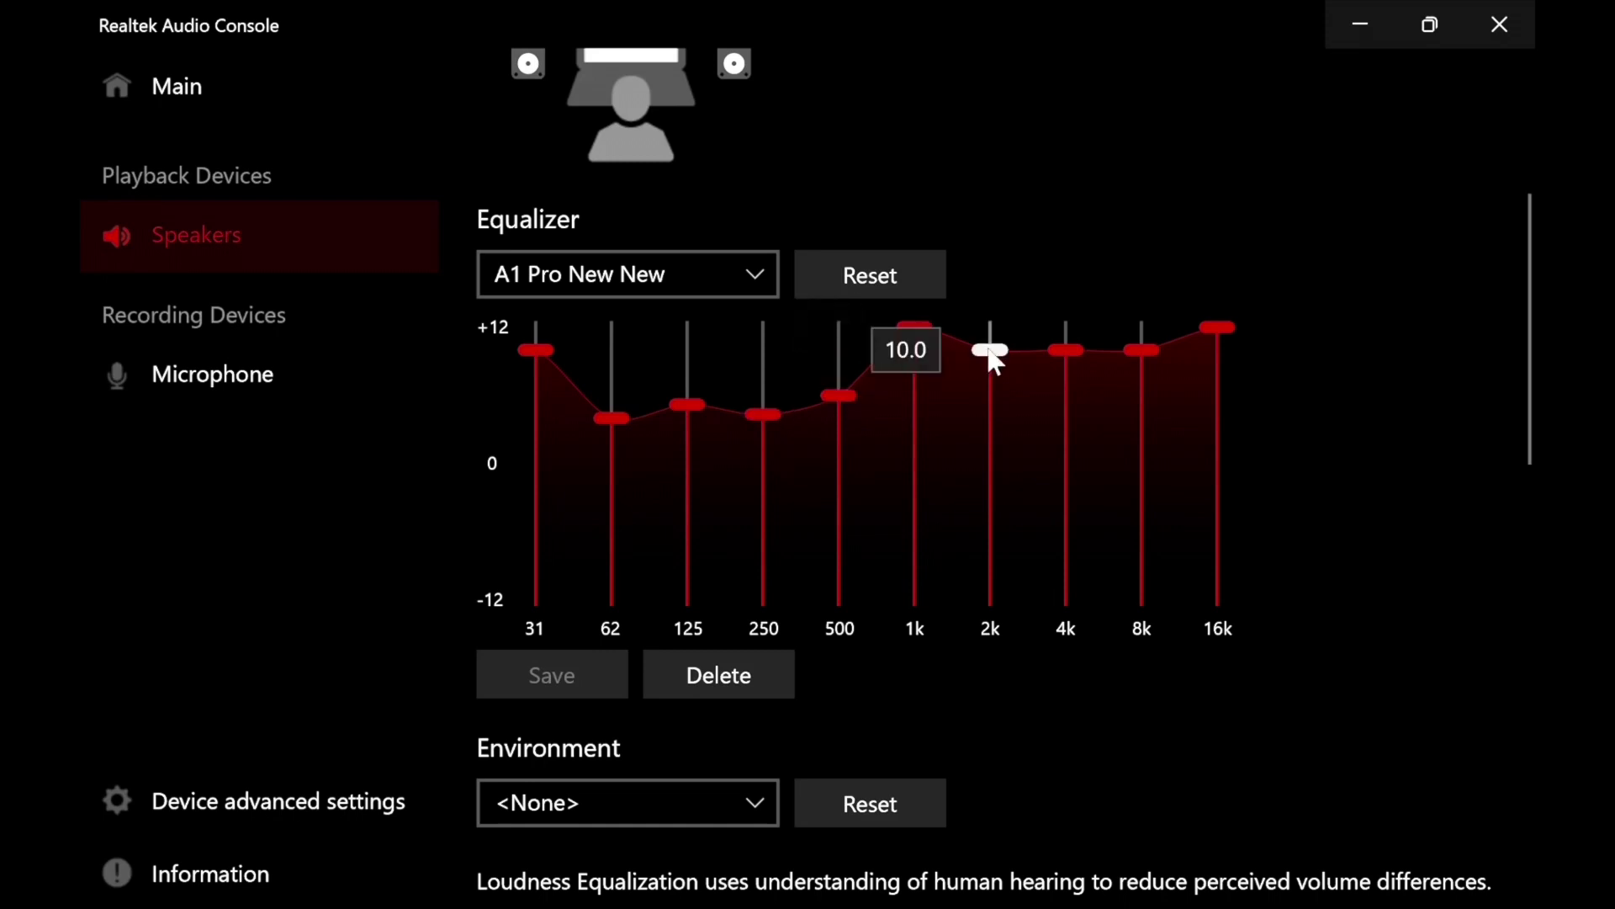
pyautogui.moveTo(1069, 360)
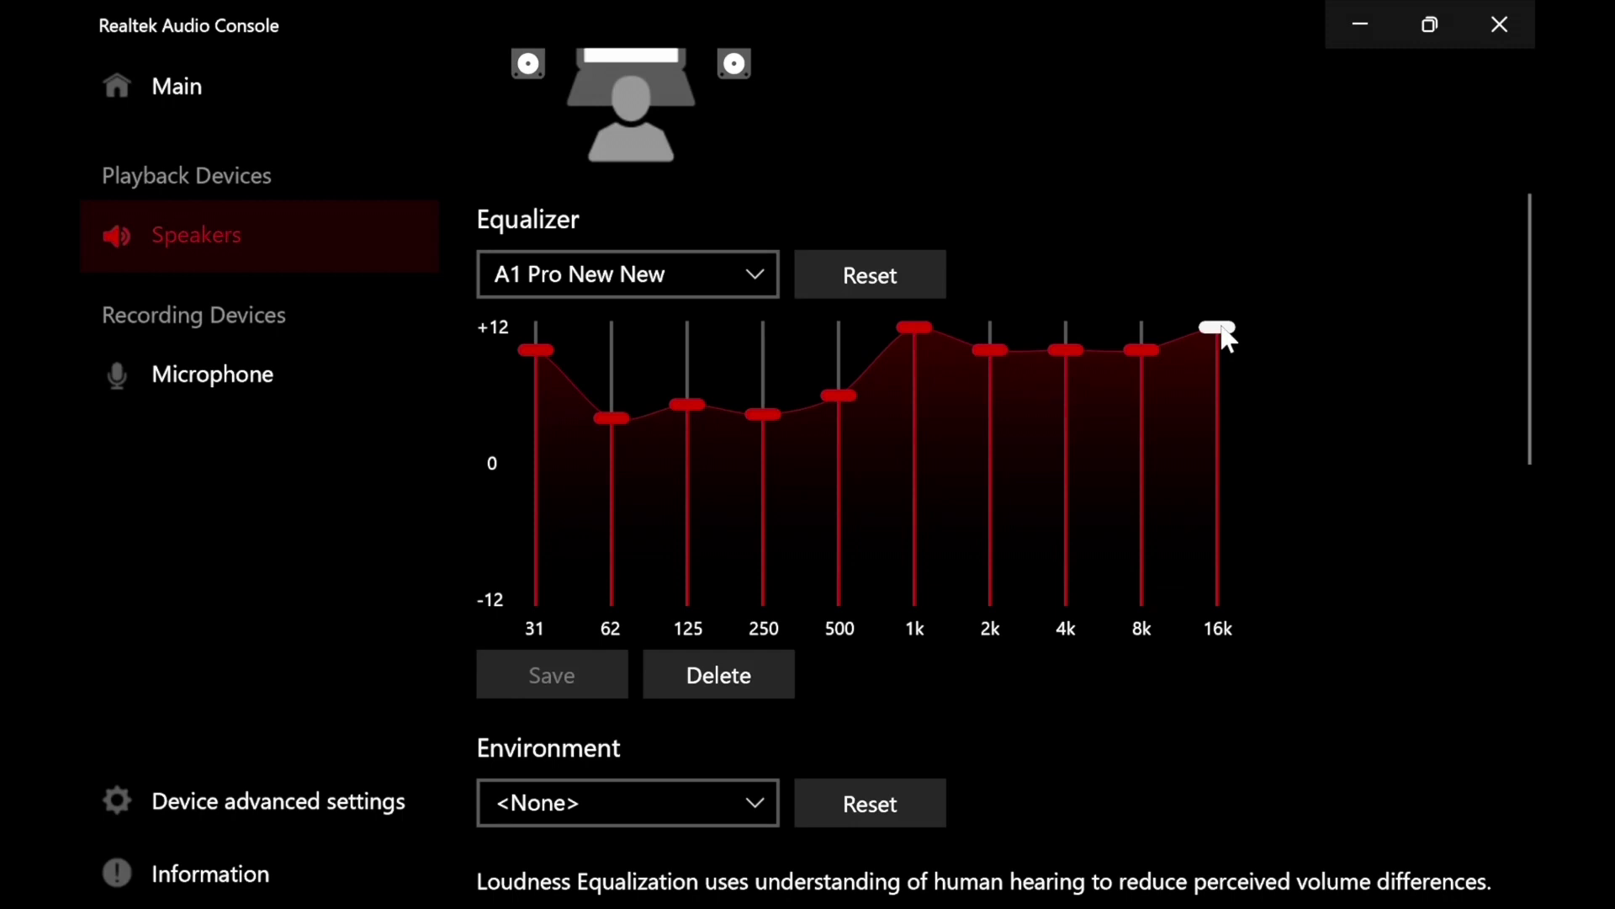
pyautogui.moveTo(1226, 338)
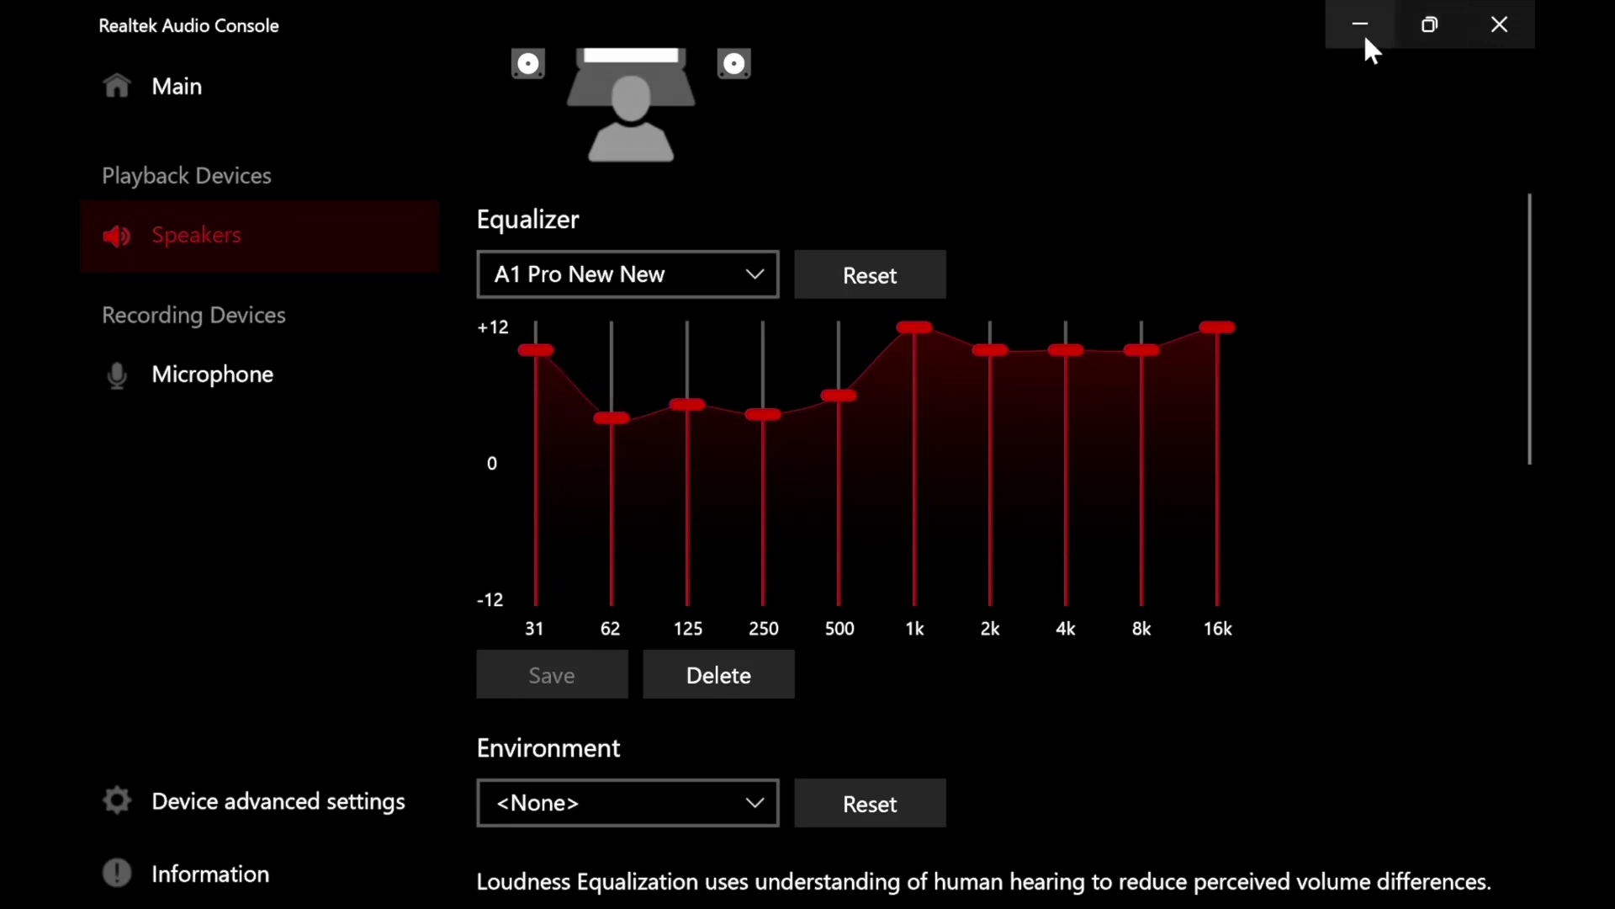
pyautogui.click(624, 275)
pyautogui.scroll(3, 631, 301)
pyautogui.click(576, 141)
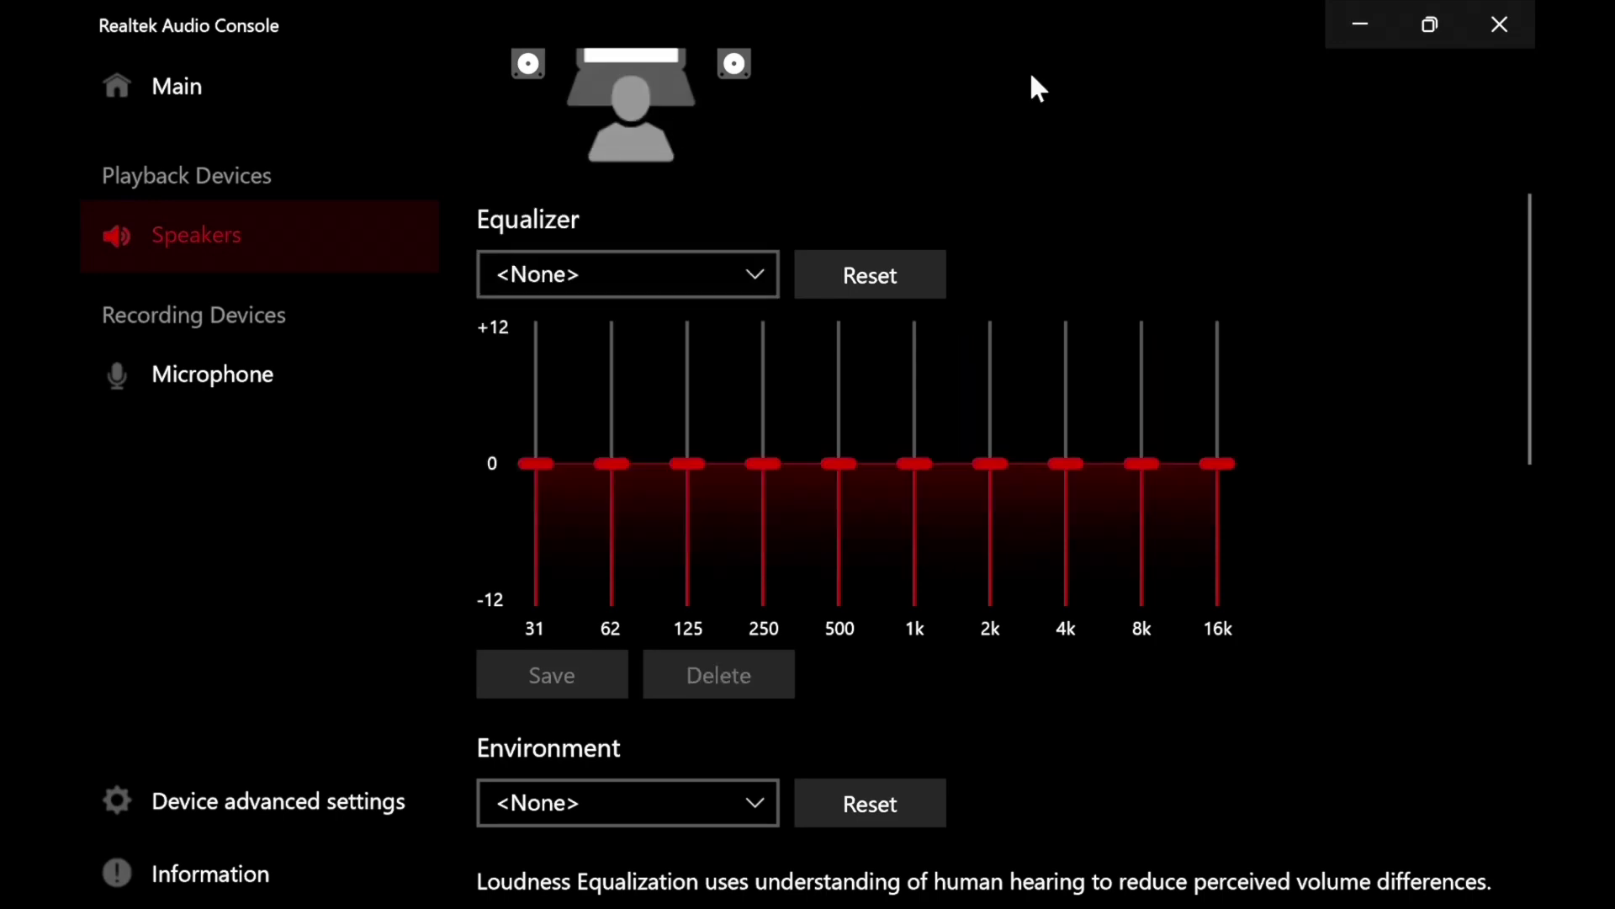
# Step: Play a few seconds of the Steam Deck Ultra video with the flat equalizer, then pause
pyautogui.click(1350, 34)
pyautogui.click(530, 872)
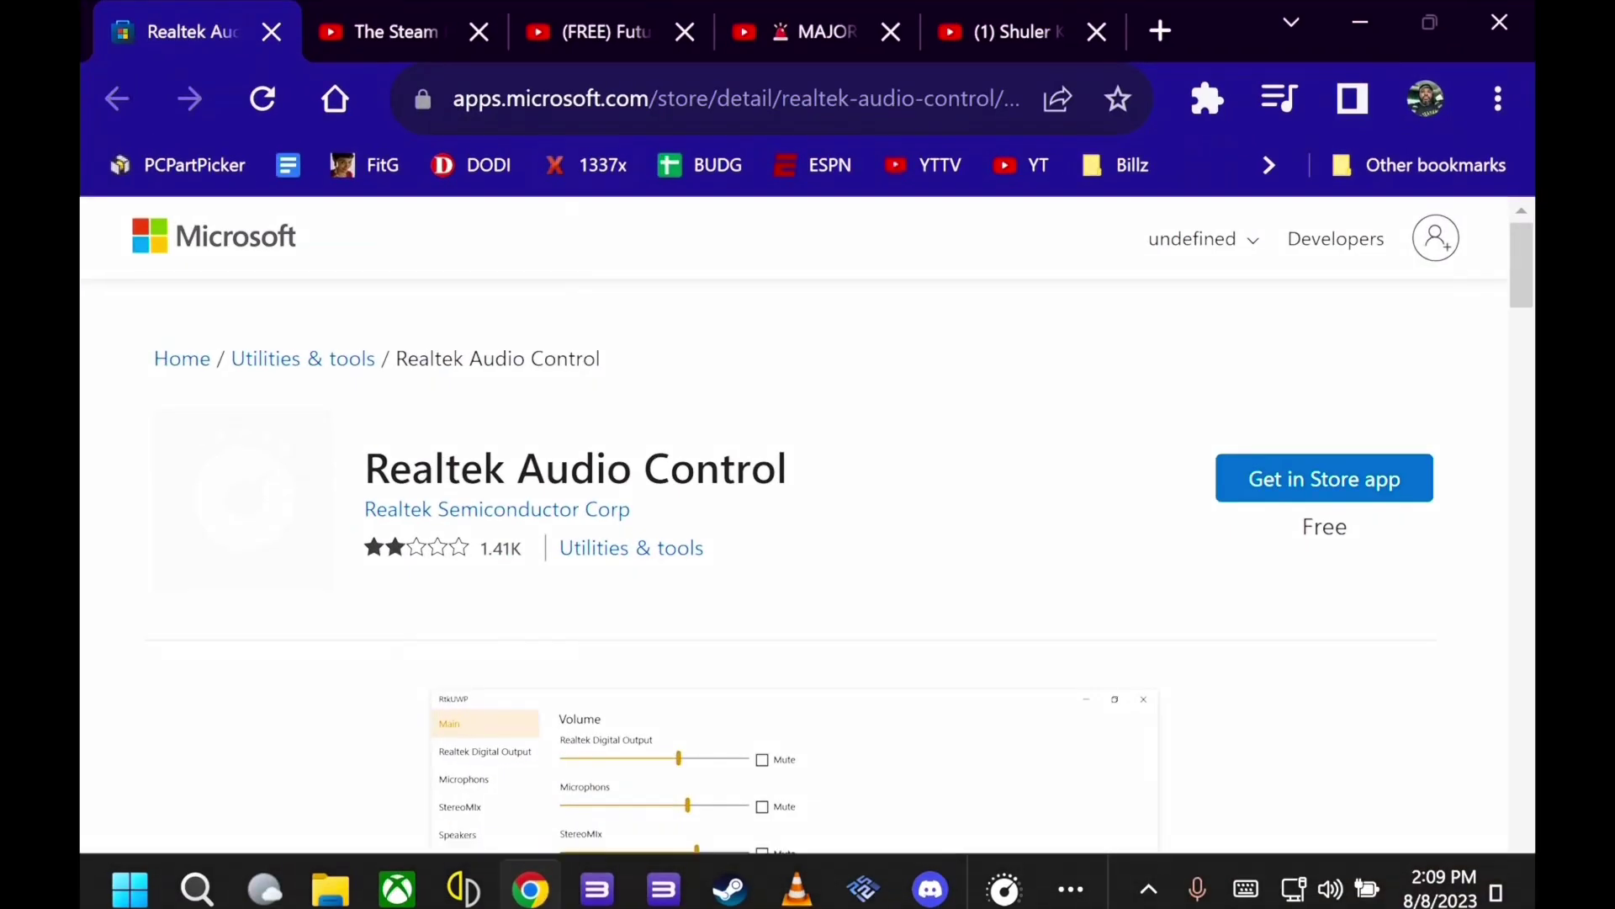
pyautogui.click(412, 34)
pyautogui.scroll(-5, 610, 412)
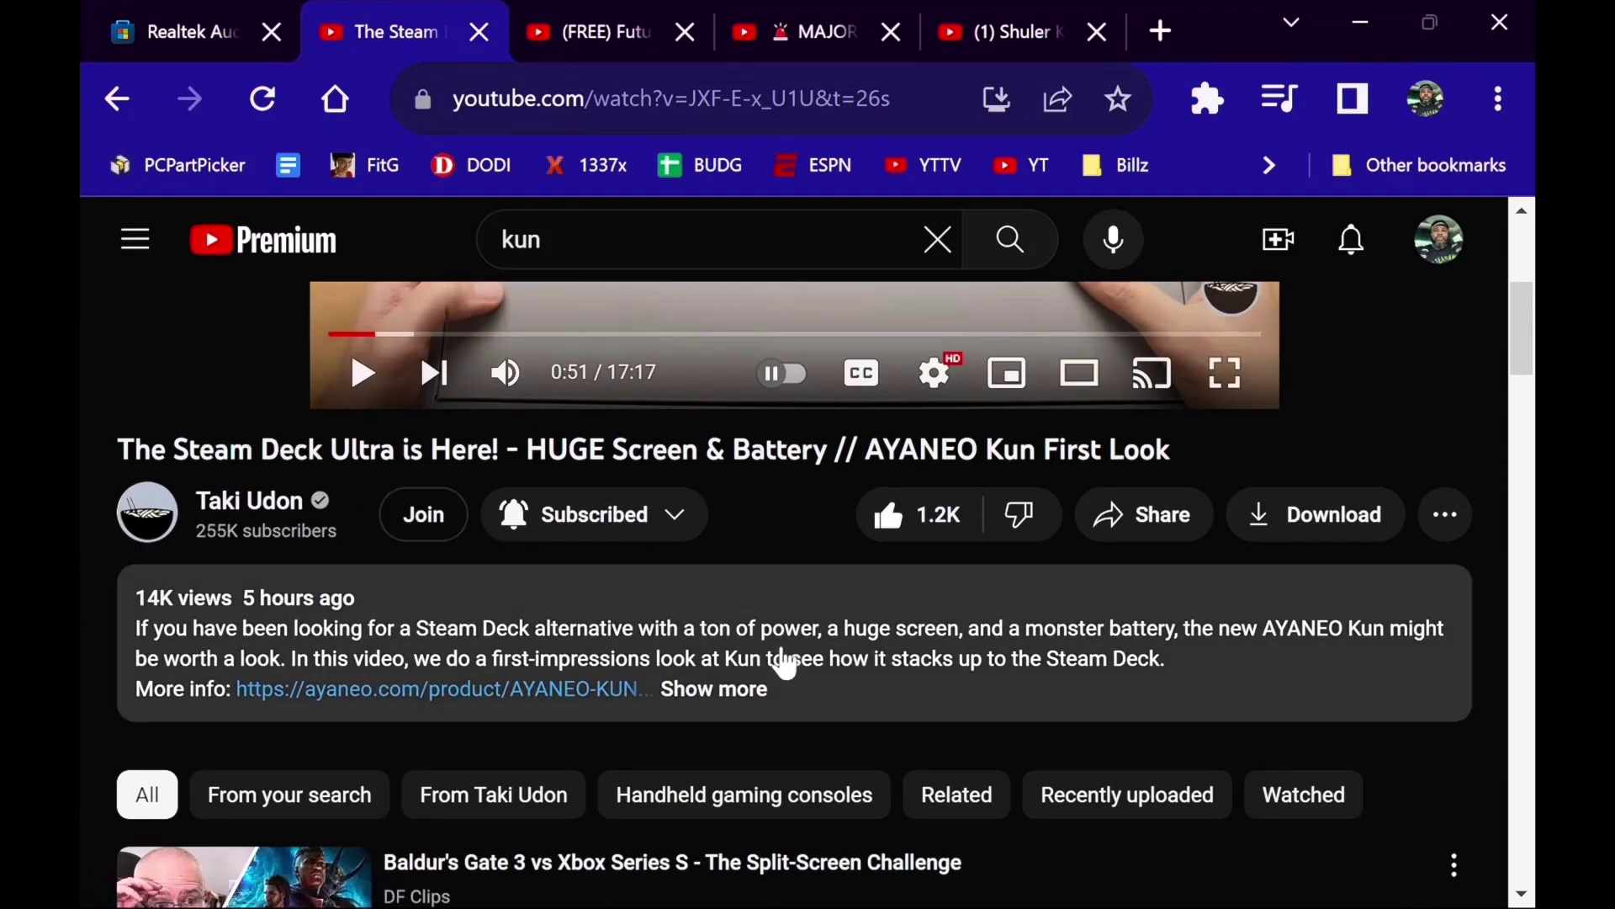
pyautogui.scroll(5, 819, 648)
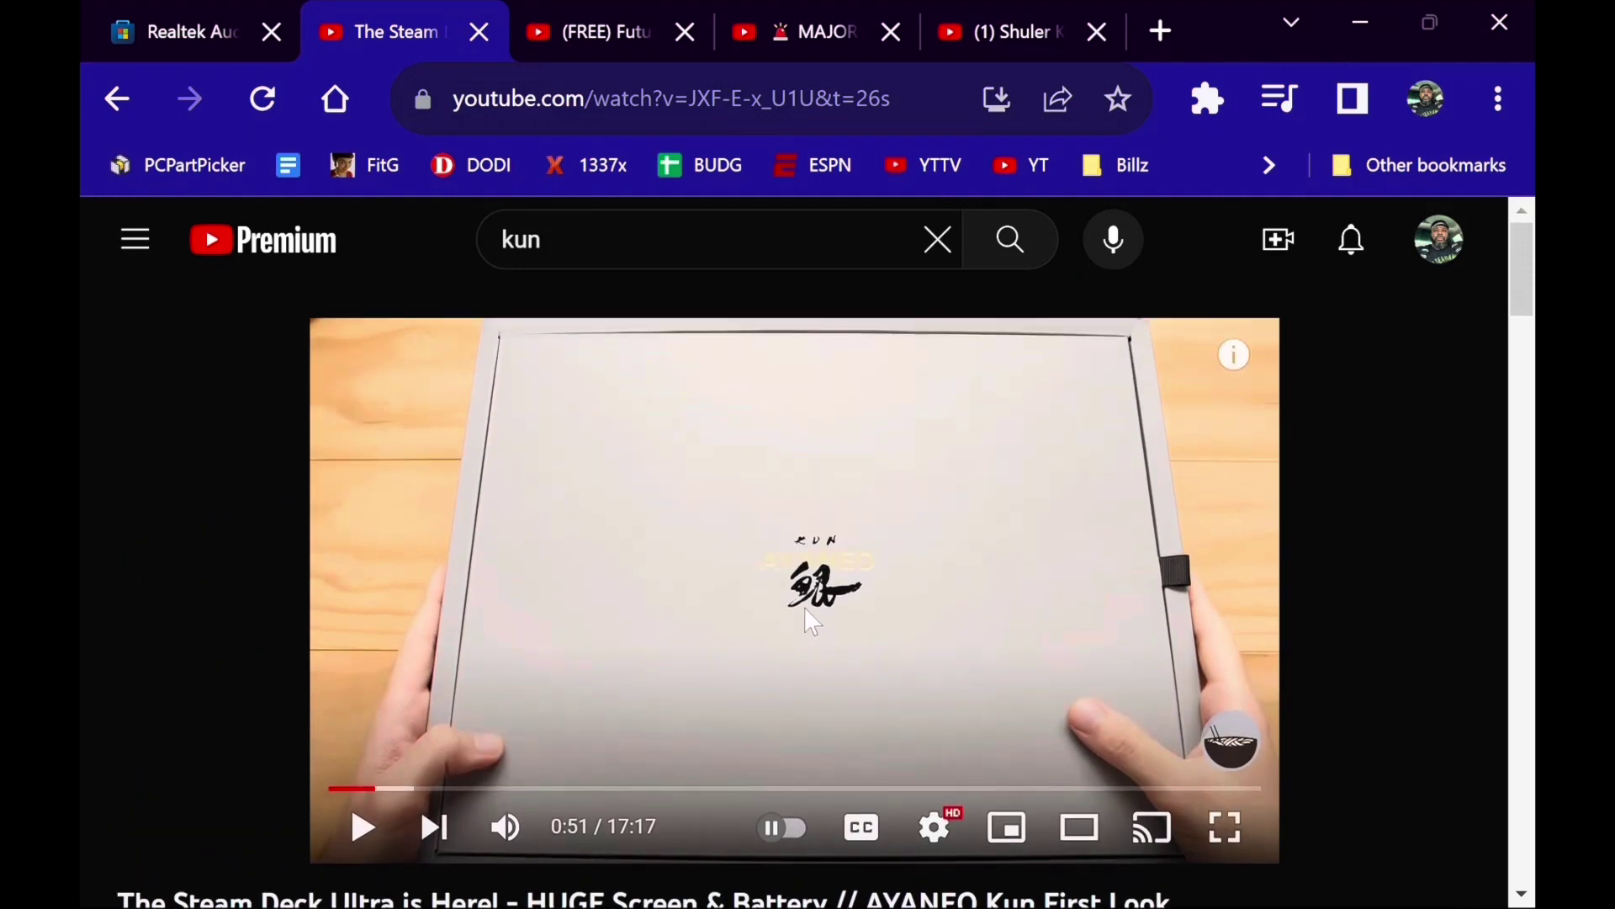
pyautogui.click(779, 634)
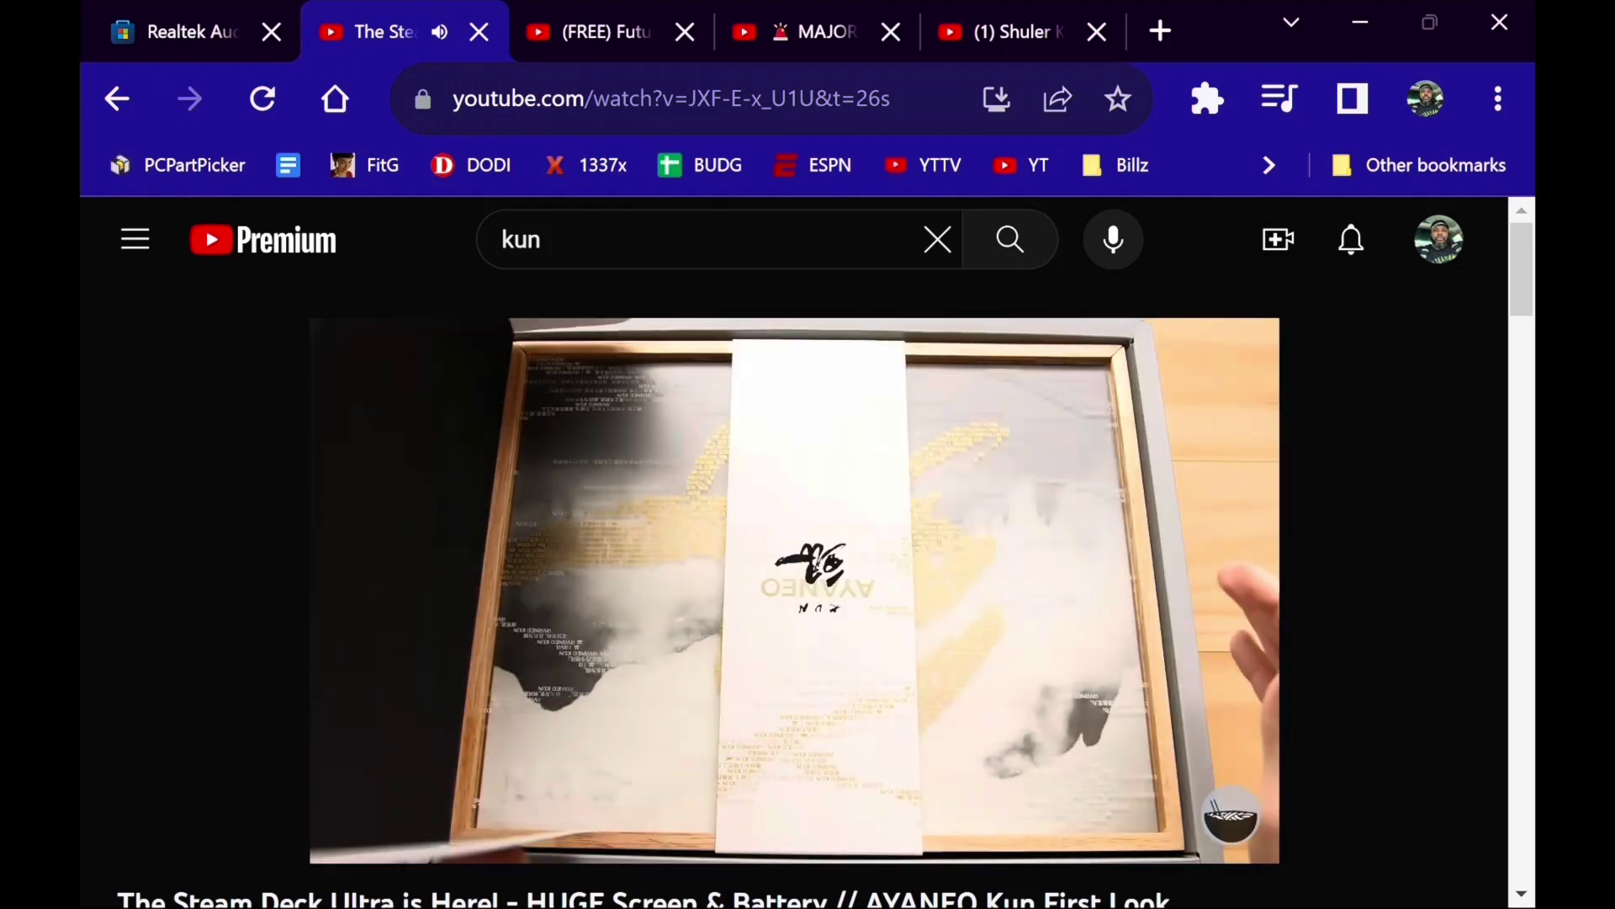
pyautogui.click(779, 635)
# Step: Reapply the A1 Pro New New preset in Realtek and resume the video
pyautogui.moveTo(892, 902)
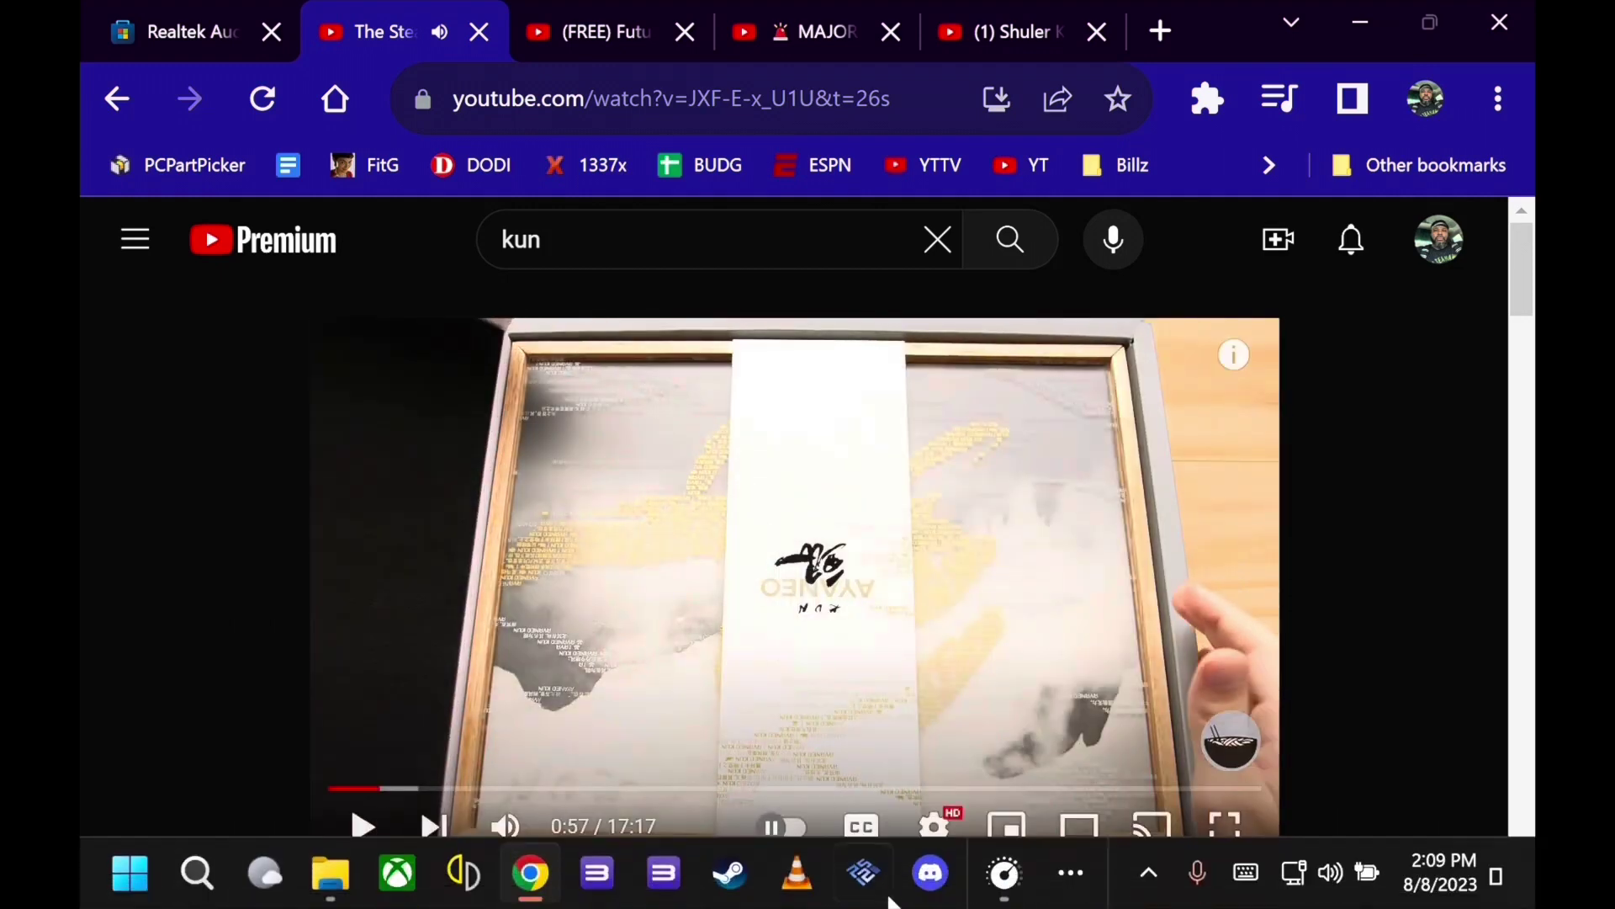
pyautogui.click(1004, 875)
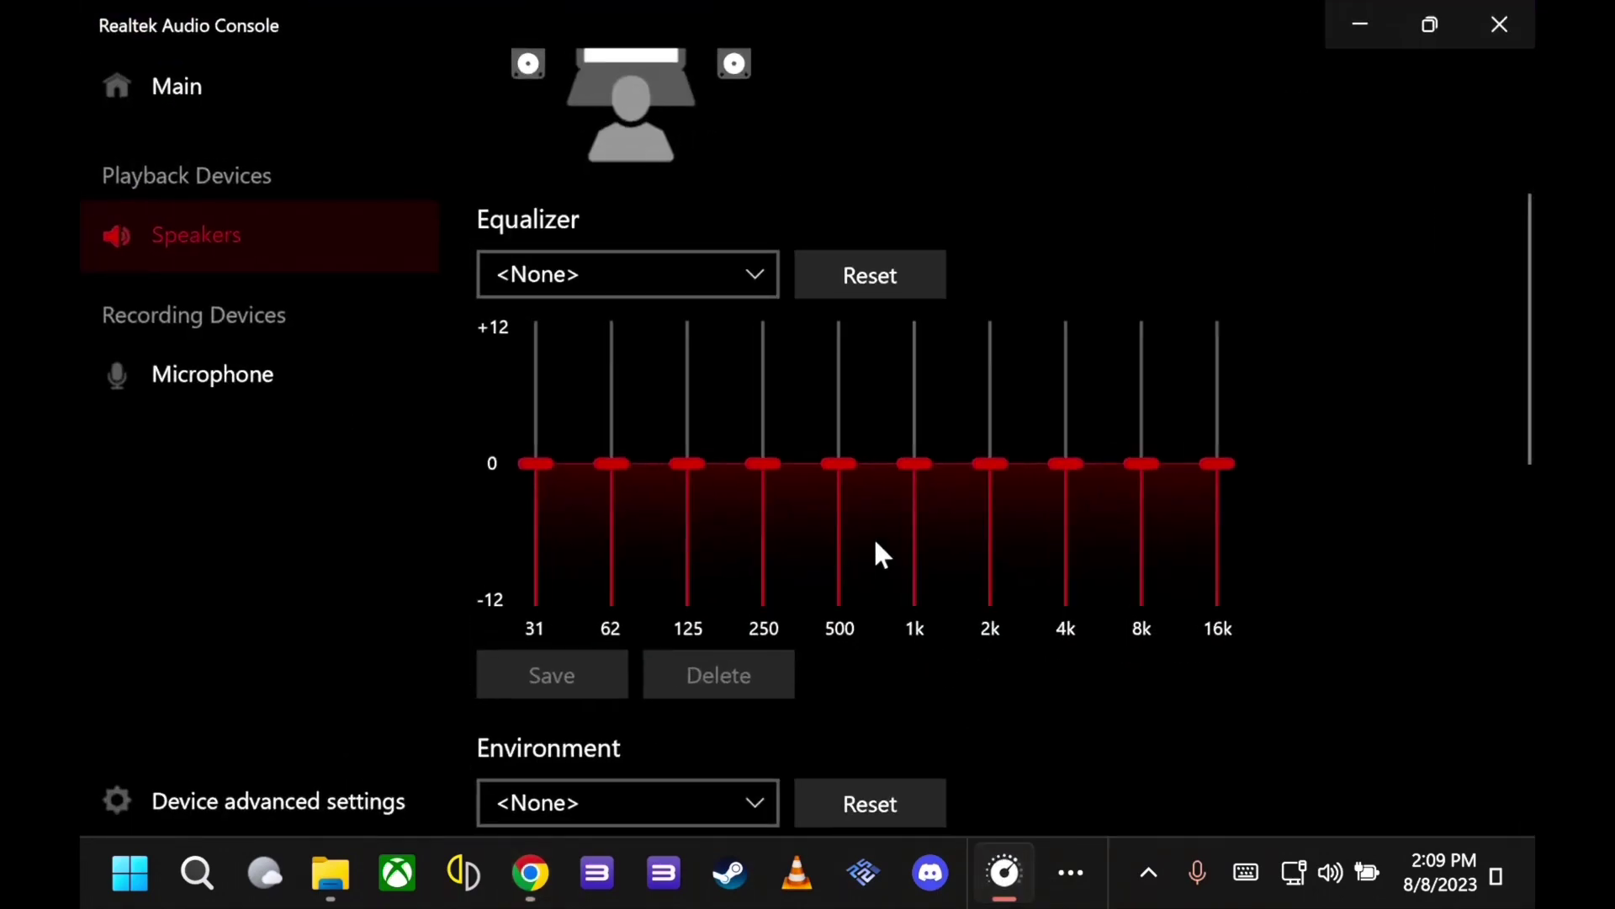
pyautogui.click(741, 274)
pyautogui.scroll(-2, 601, 521)
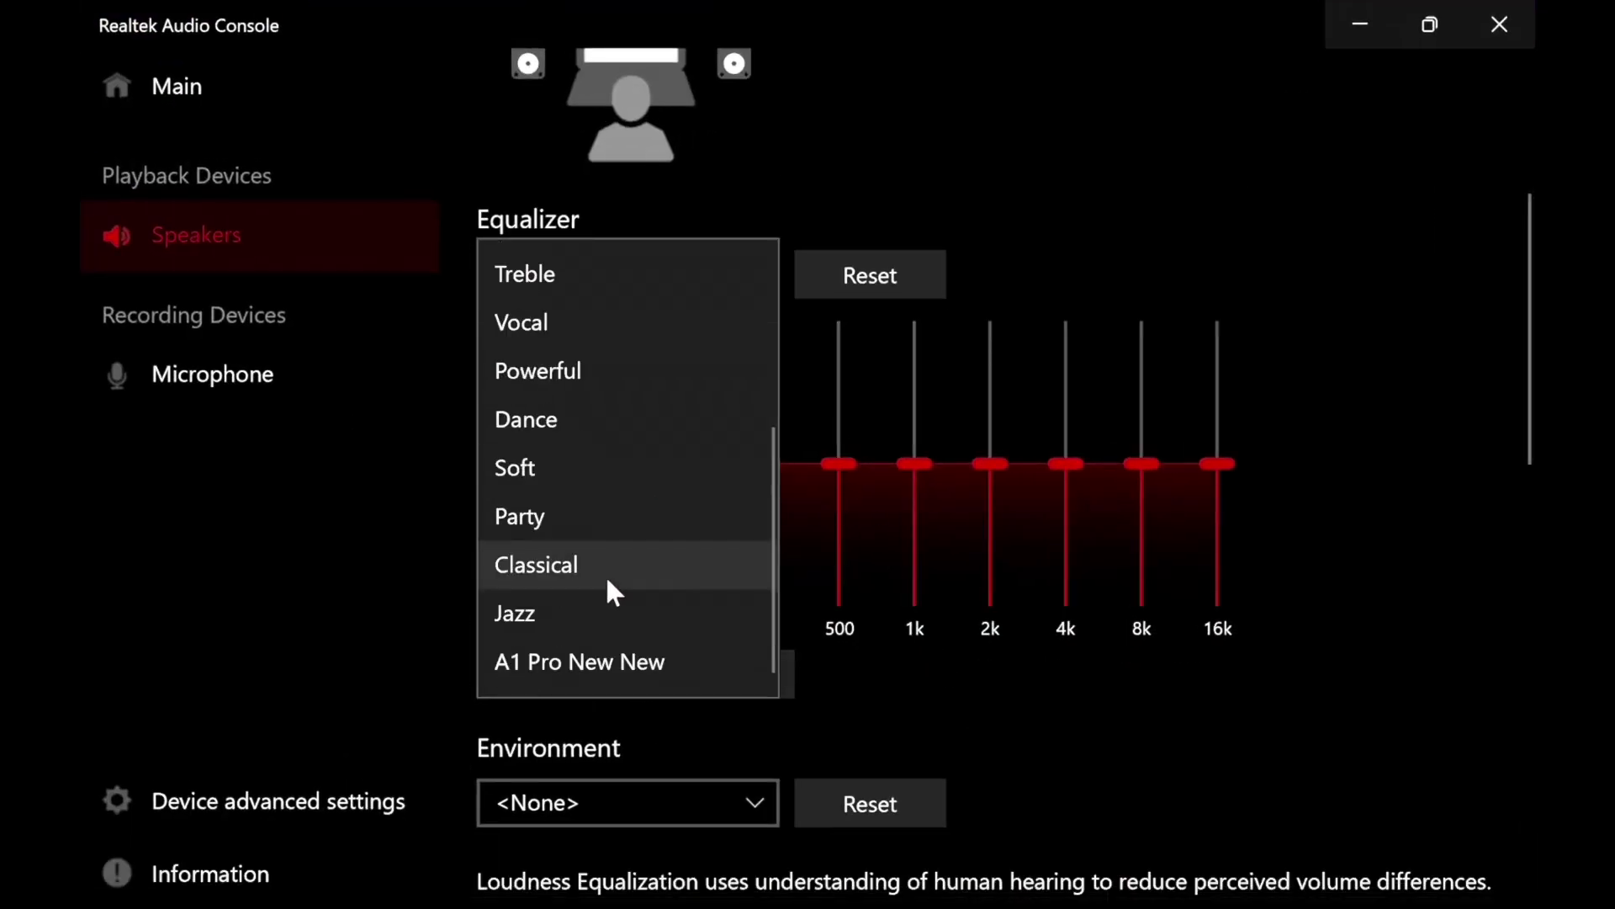
pyautogui.click(591, 660)
pyautogui.click(1360, 25)
pyautogui.click(922, 502)
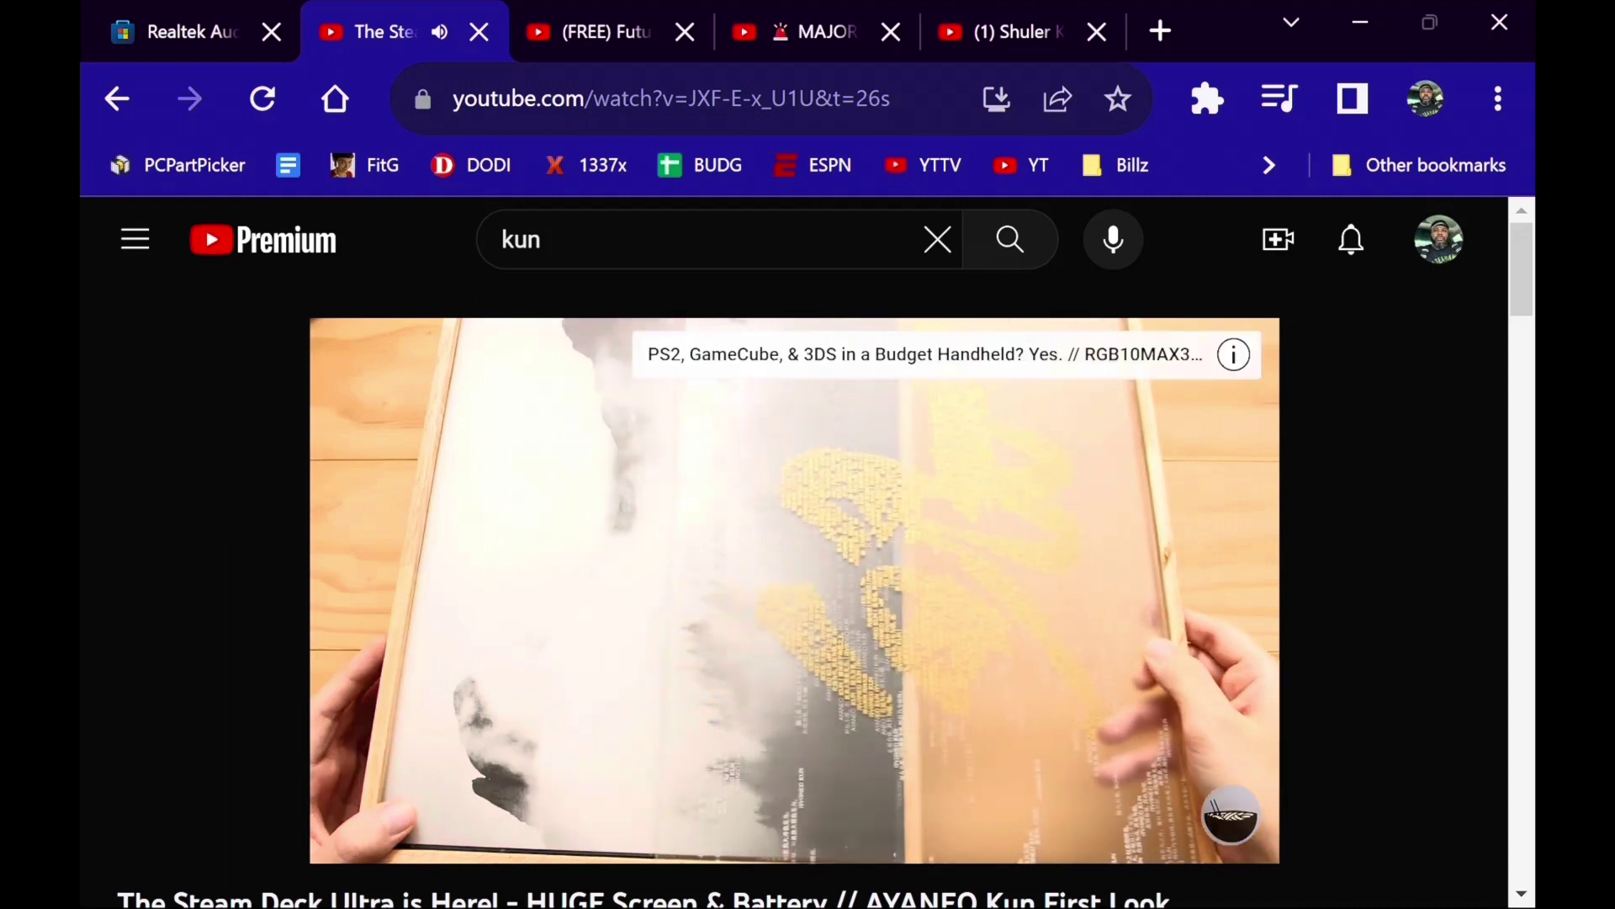
# Step: Pause the AYANEO Kun video at 1:04 and switch to the Future Type Beat 'Madden' tab
pyautogui.click(915, 534)
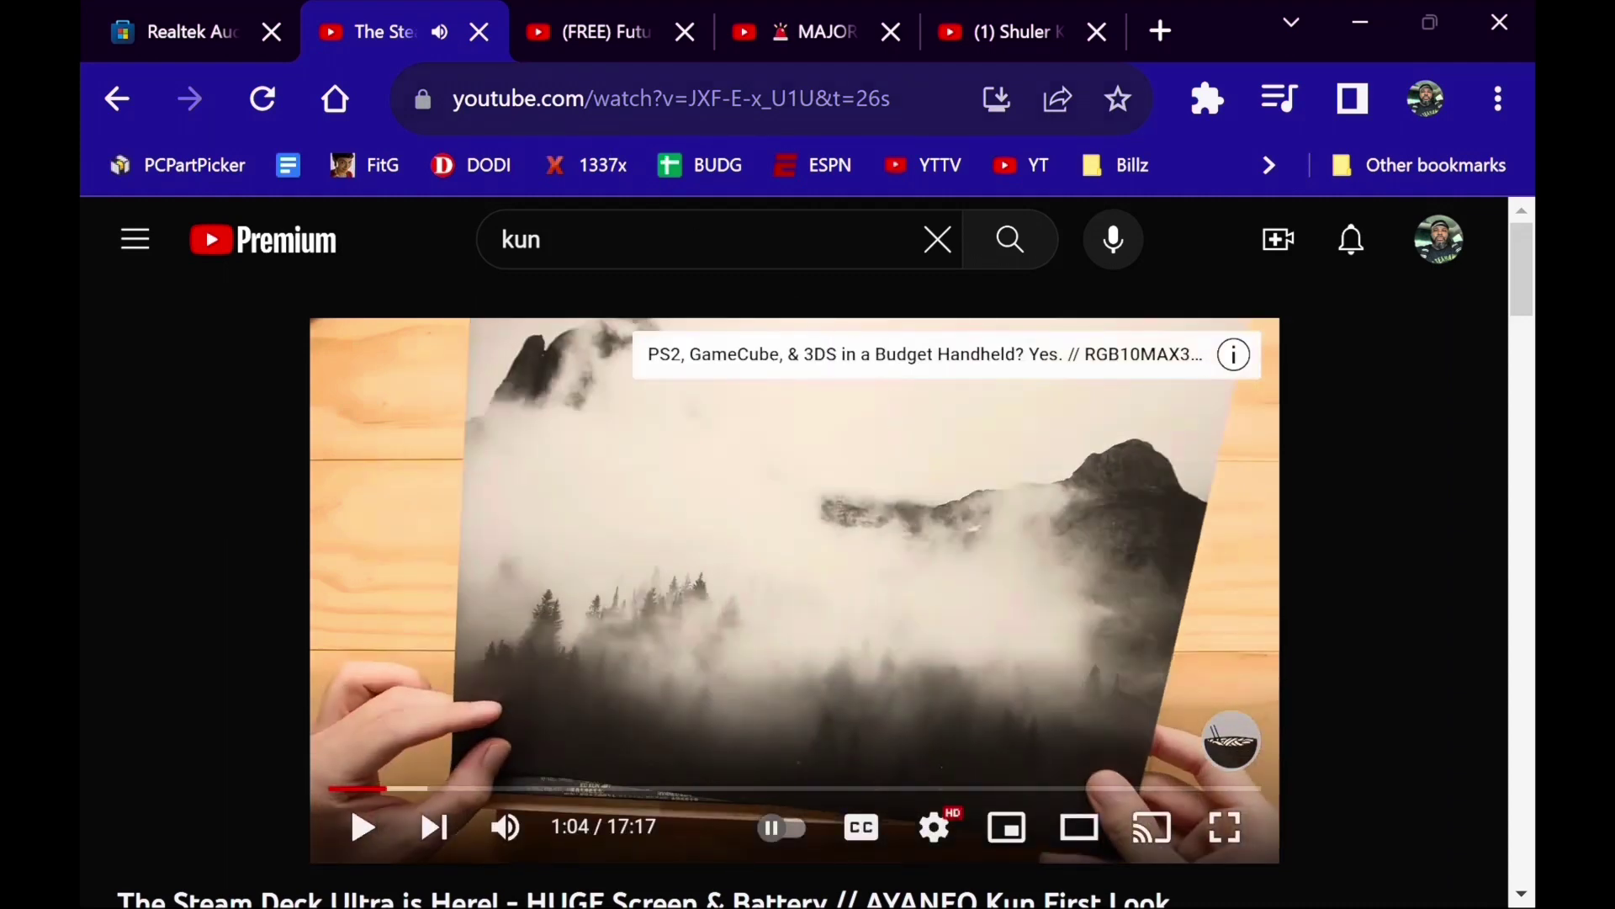
pyautogui.click(613, 28)
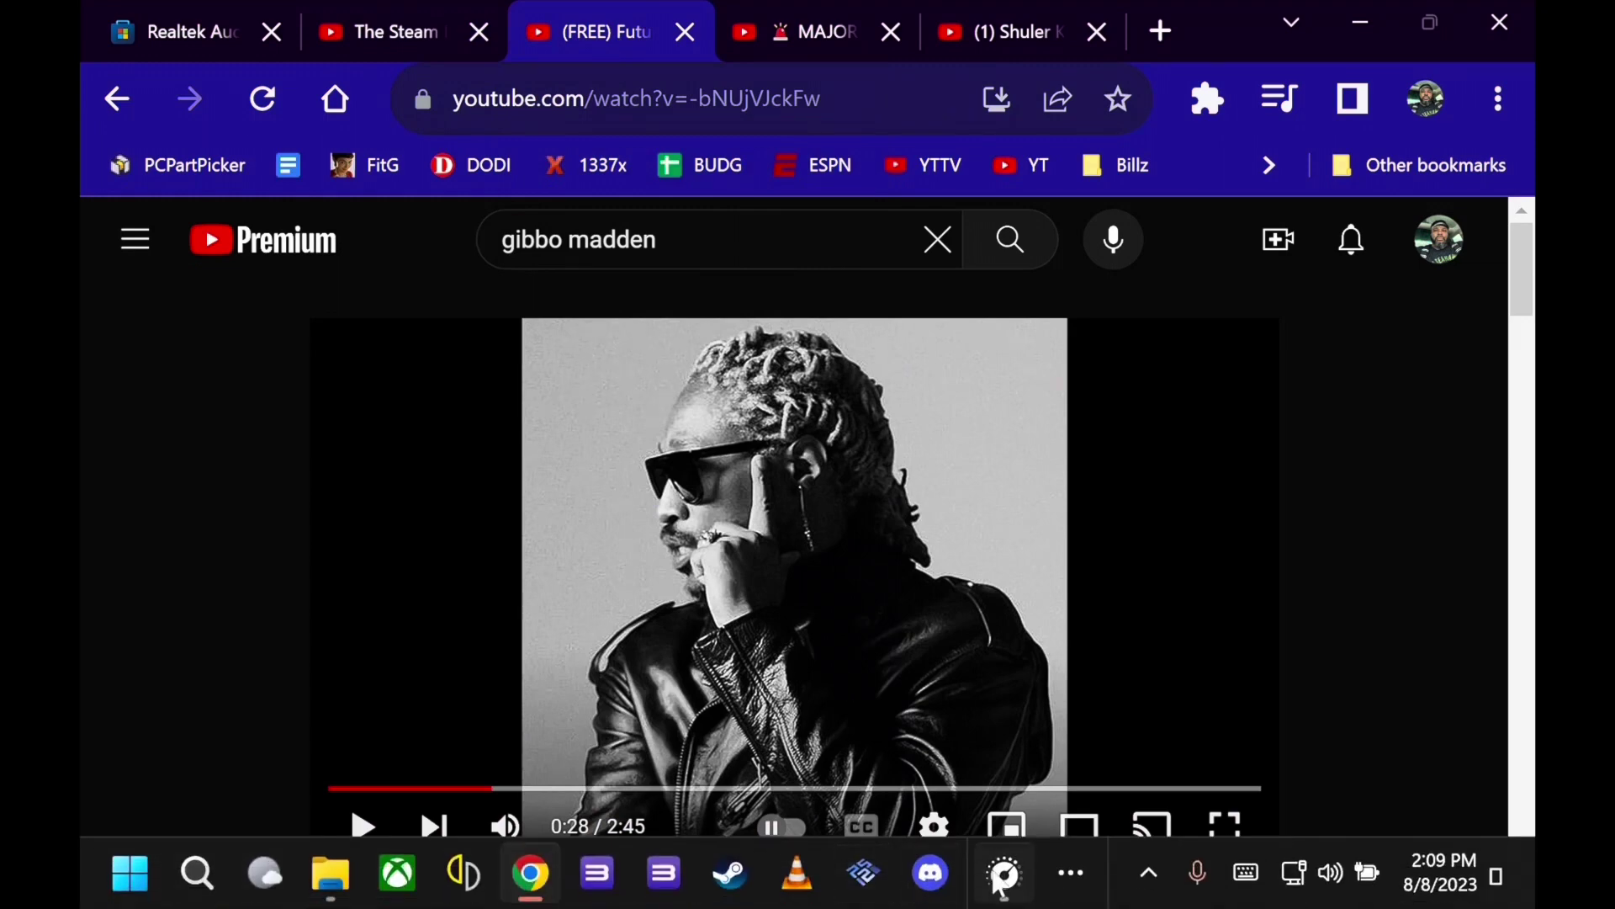
# Step: Set the equalizer to <None> and play a few seconds of the Madden beat
pyautogui.click(1003, 875)
pyautogui.click(744, 271)
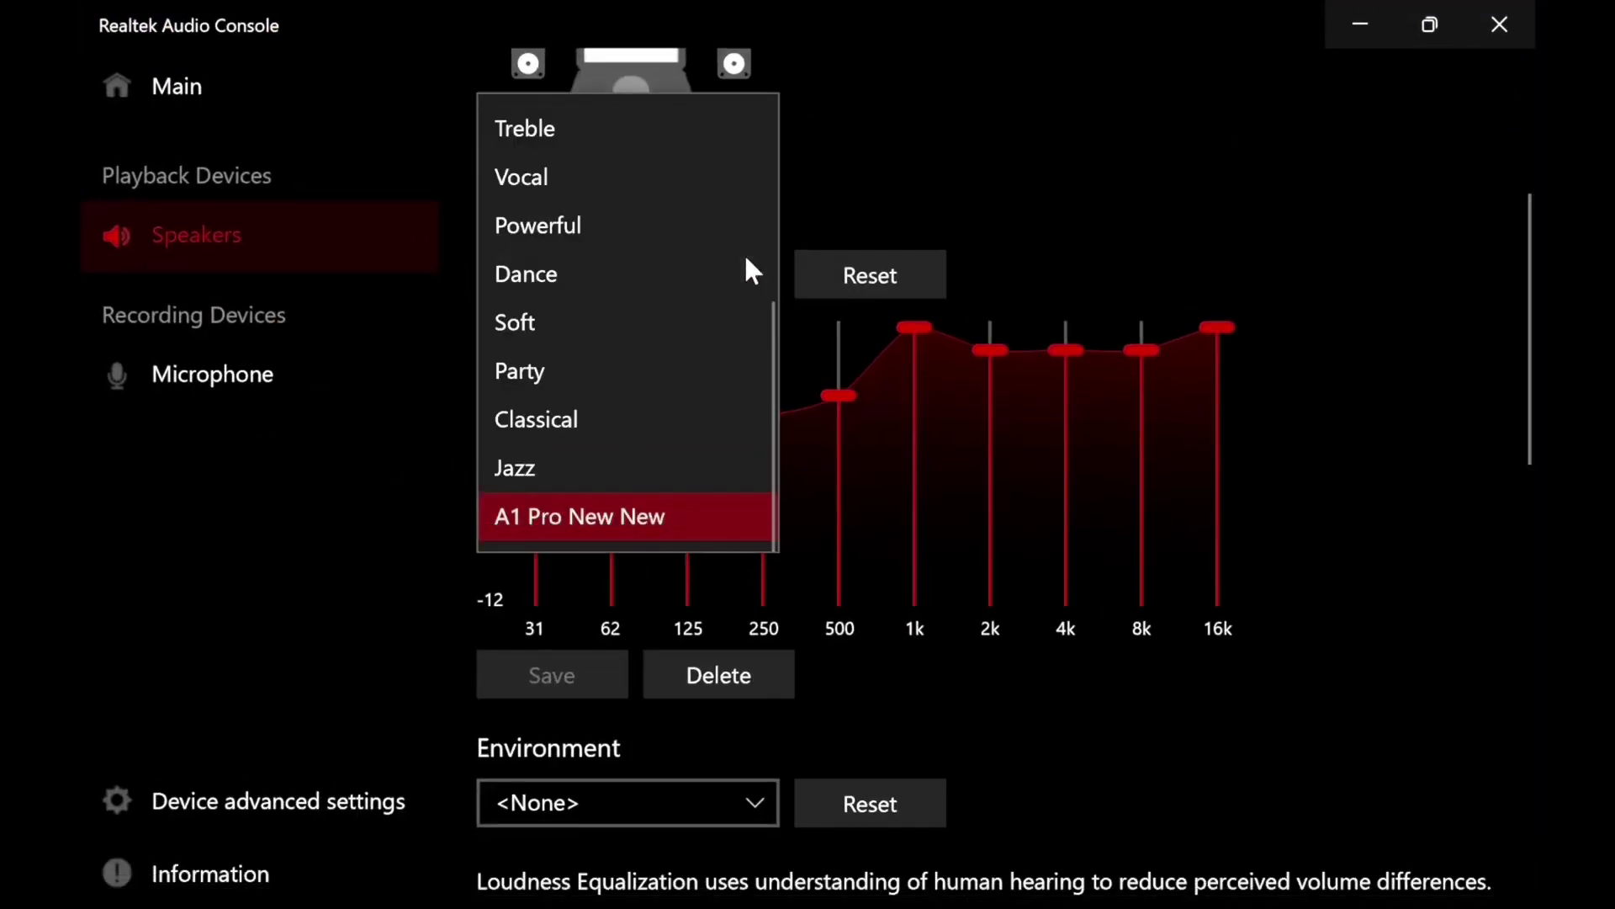
pyautogui.scroll(3, 725, 271)
pyautogui.click(631, 139)
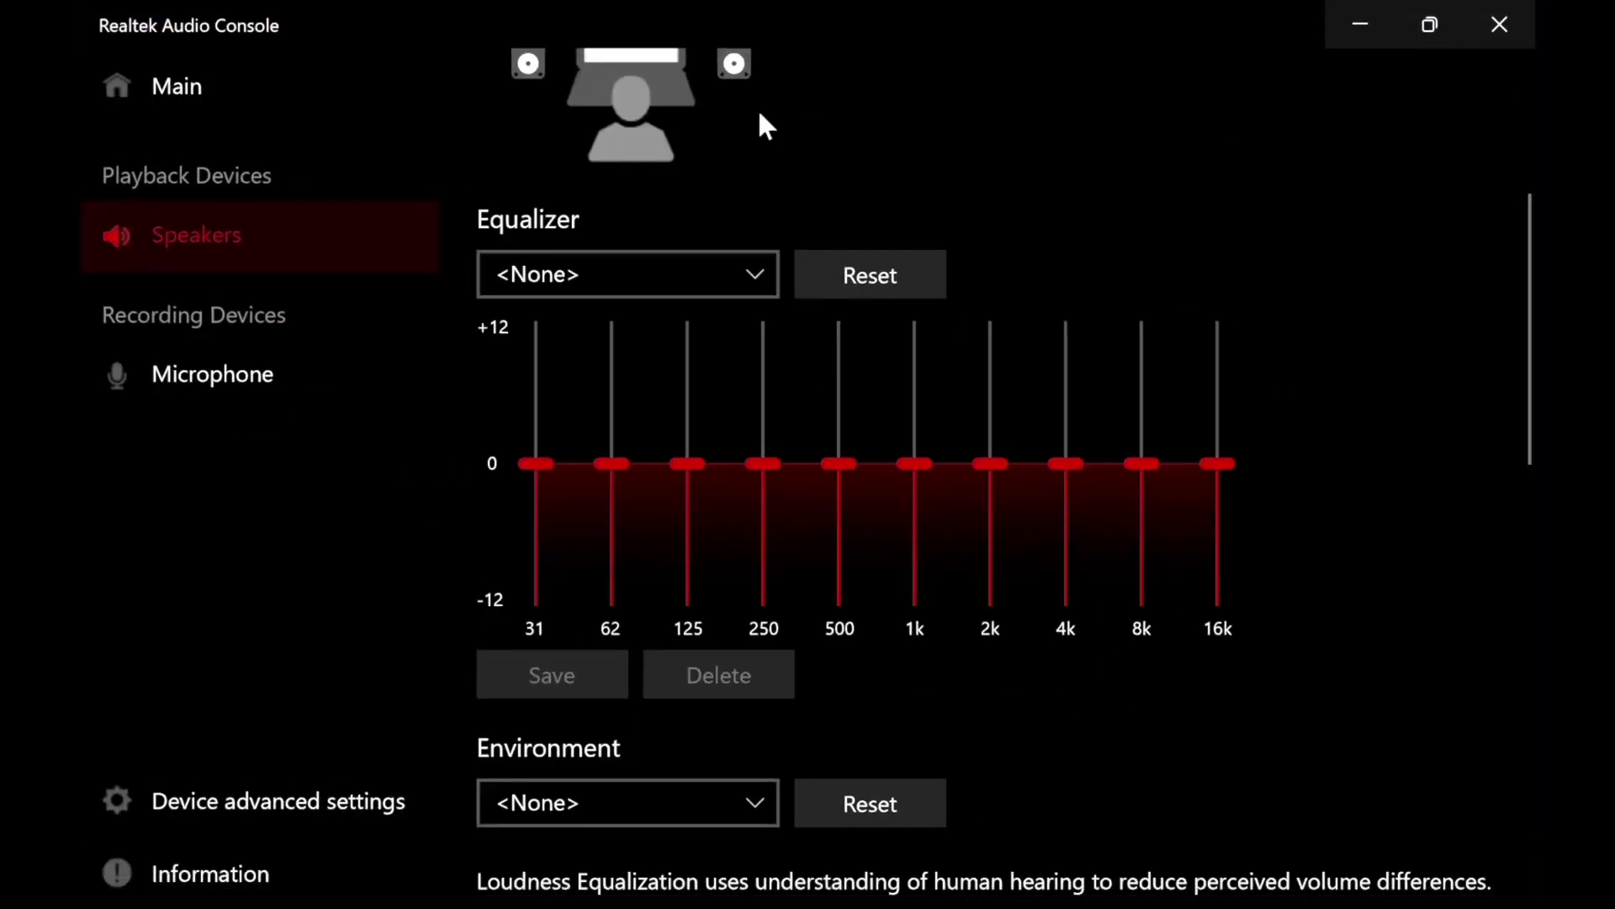
pyautogui.click(1342, 33)
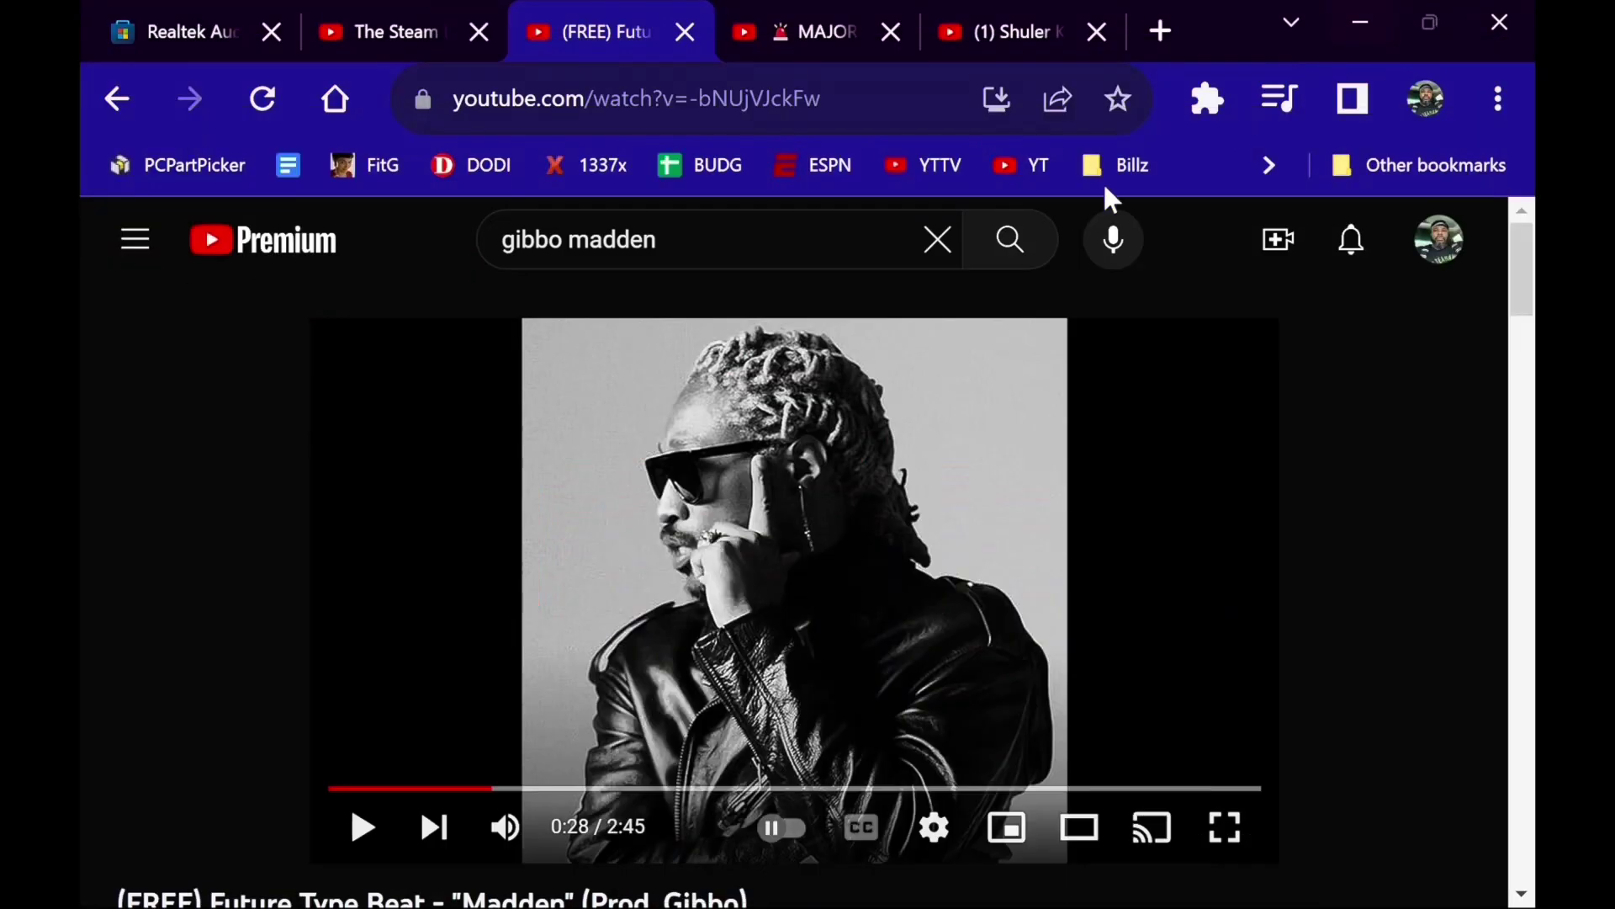
pyautogui.click(683, 469)
pyautogui.click(698, 525)
# Step: Reapply A1 Pro New New in Realtek and resume the Madden beat
pyautogui.click(1358, 42)
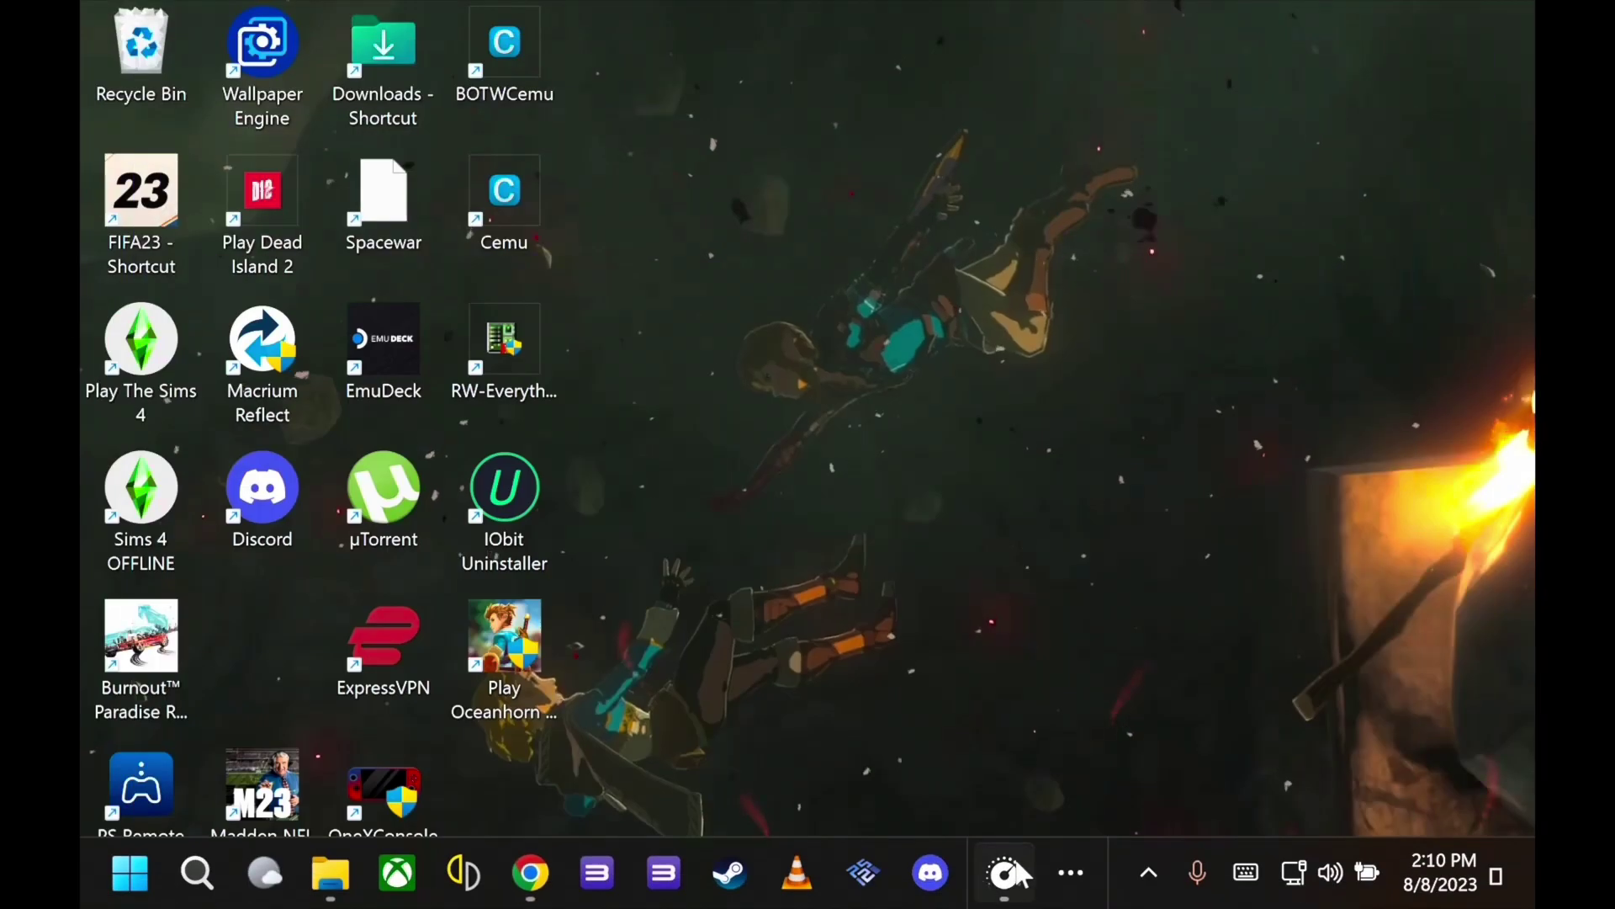
pyautogui.moveTo(1005, 873)
pyautogui.click(932, 658)
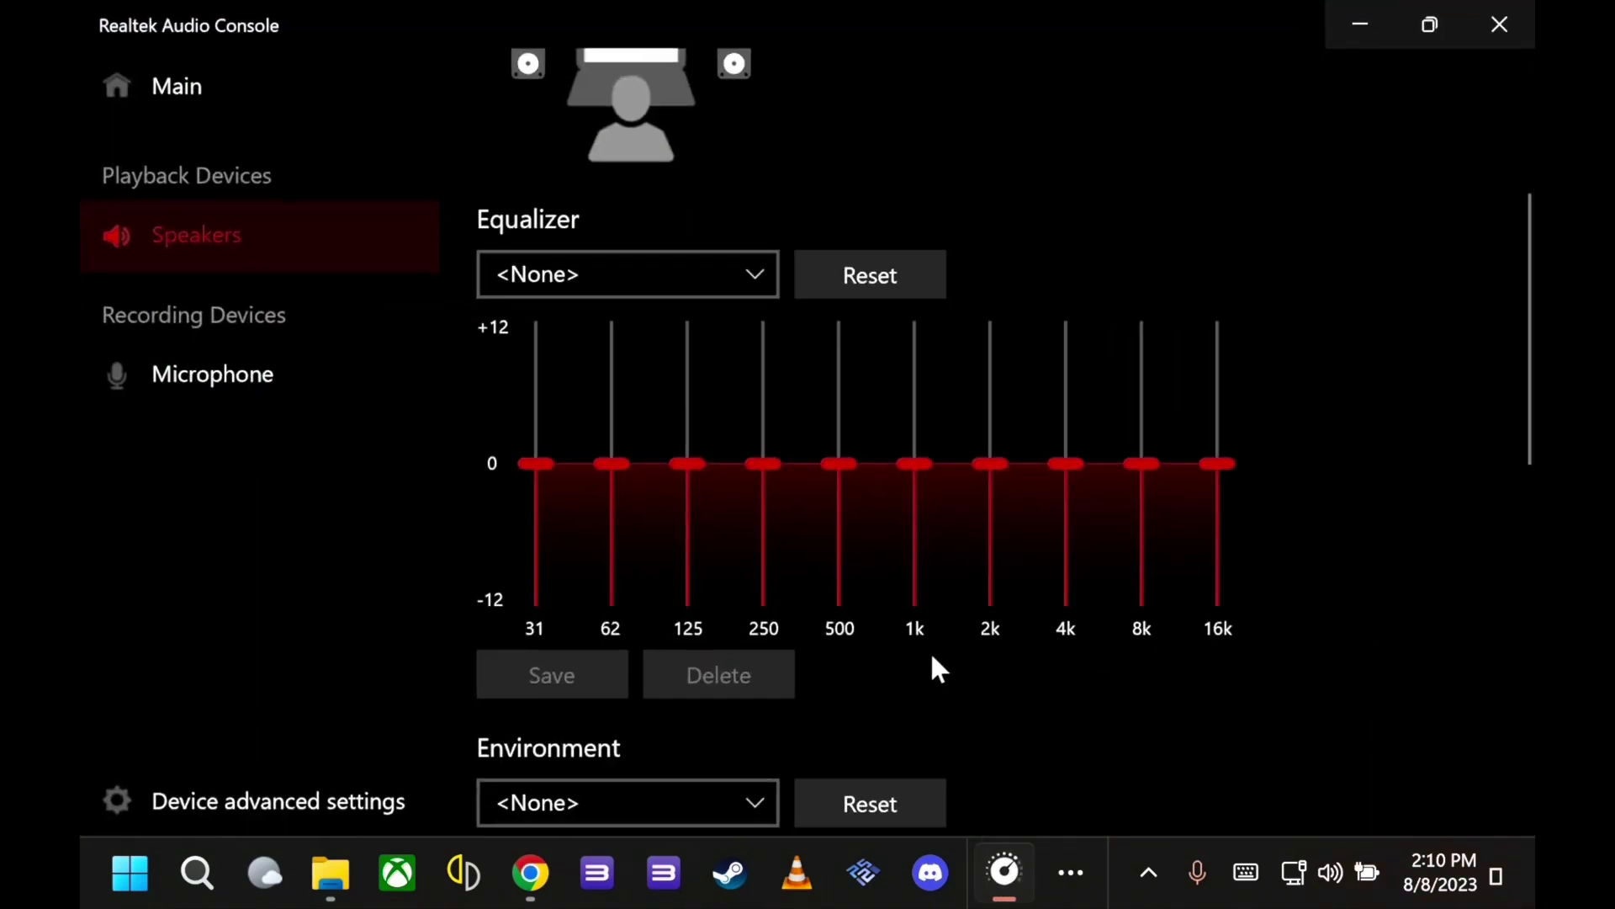
pyautogui.click(761, 268)
pyautogui.scroll(-2, 681, 459)
pyautogui.click(599, 663)
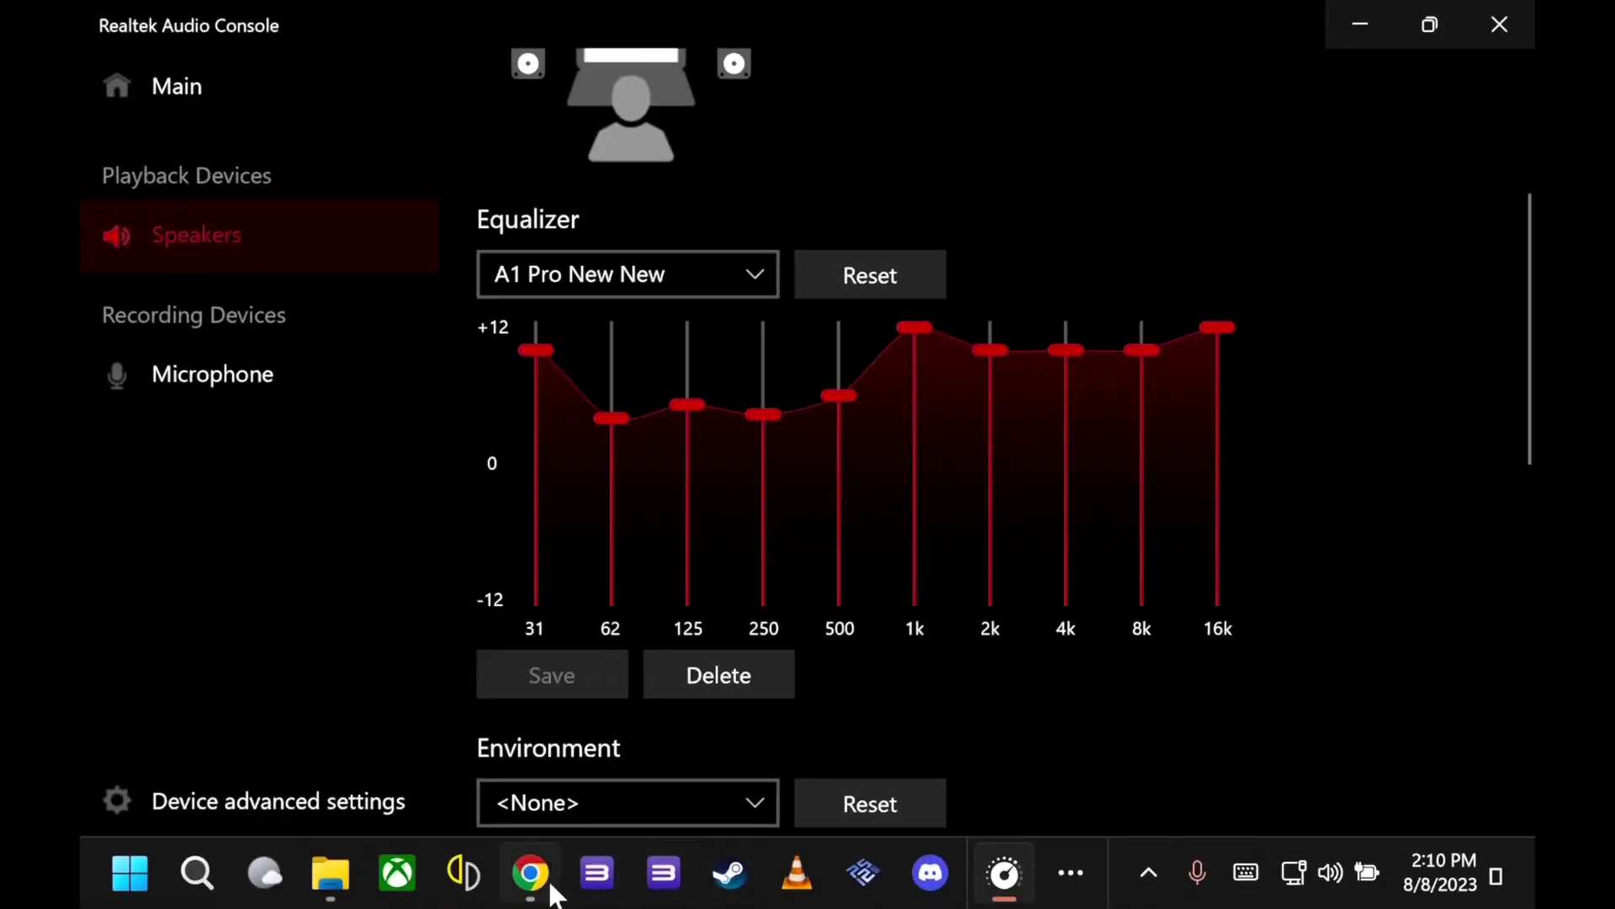
pyautogui.click(530, 873)
pyautogui.click(655, 624)
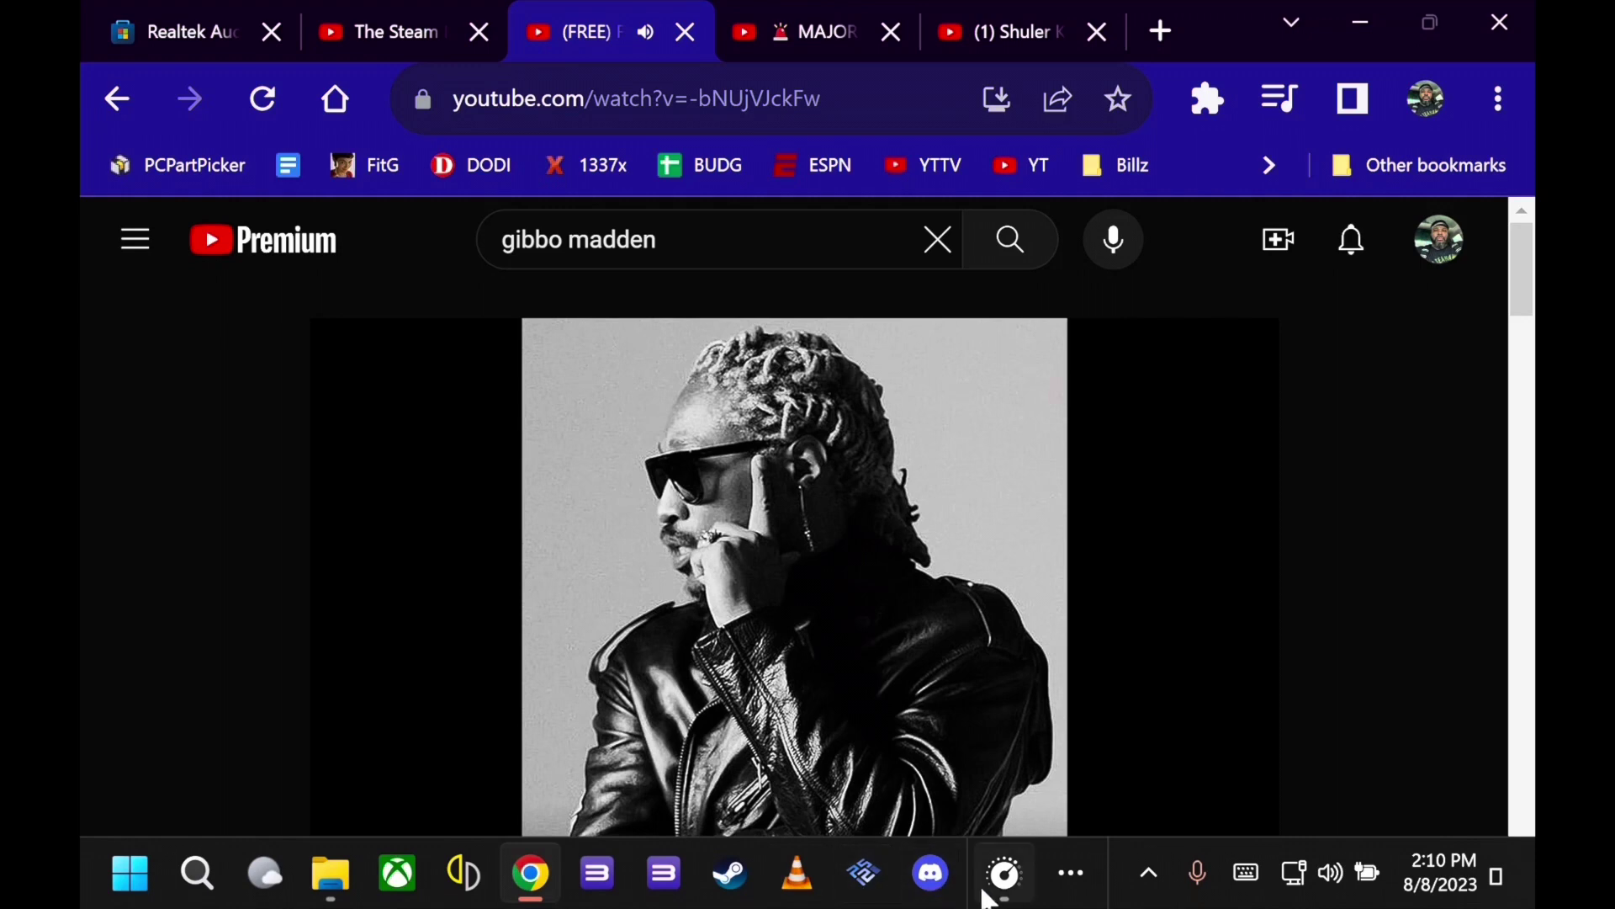
# Step: Switch the speaker equalizer to <None>, then back to A1 Pro New New
pyautogui.click(1003, 873)
pyautogui.click(694, 281)
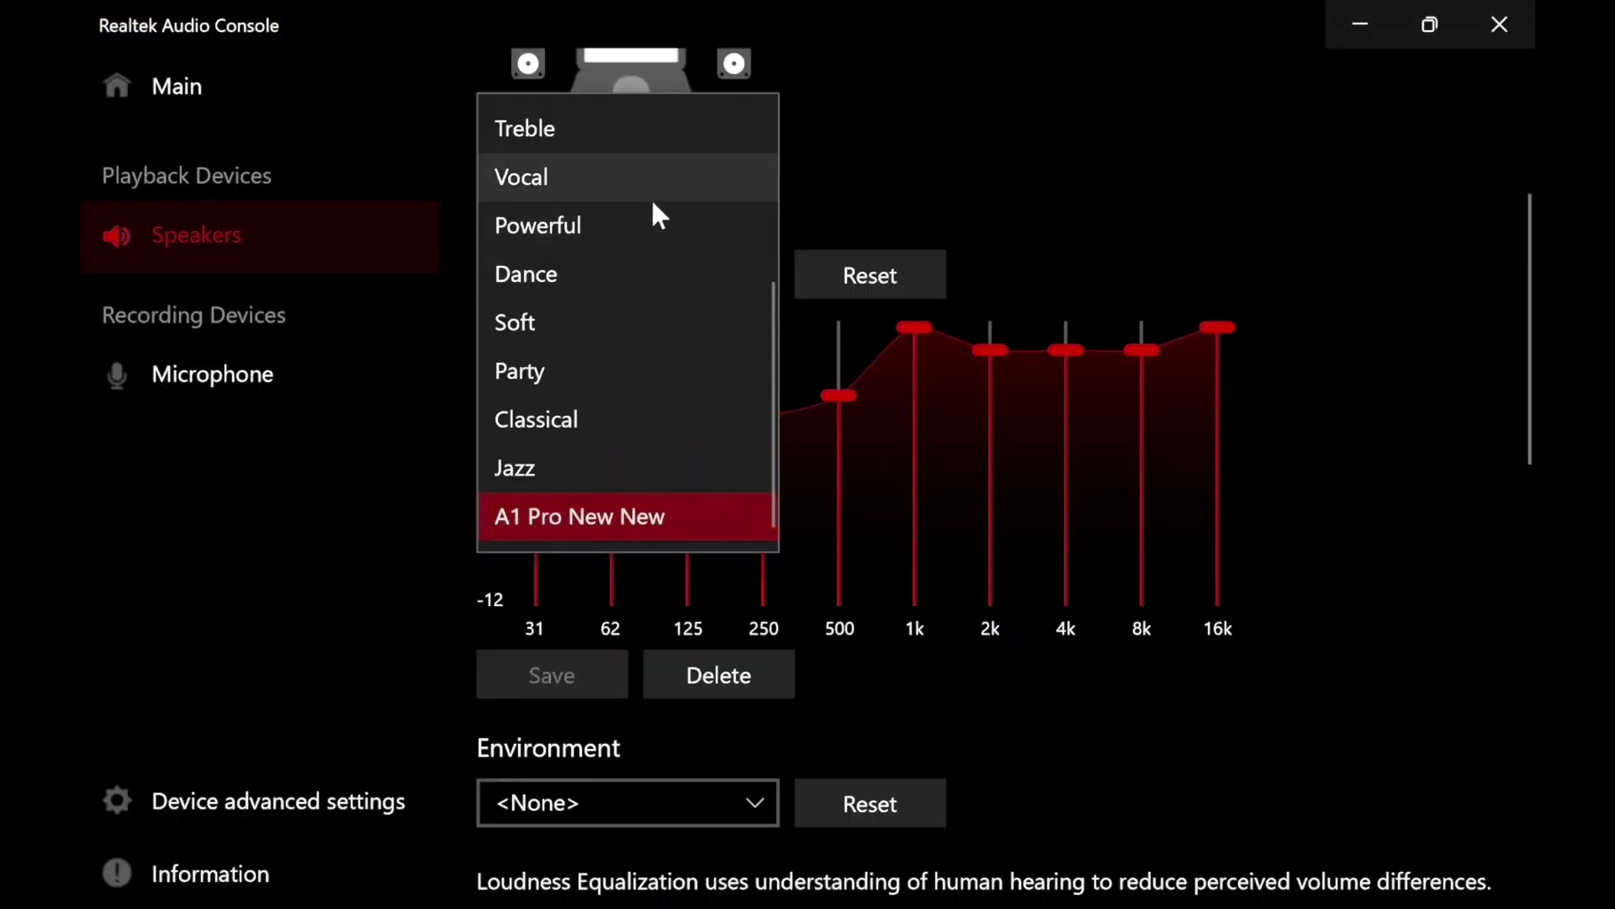
pyautogui.scroll(3, 654, 202)
pyautogui.click(606, 130)
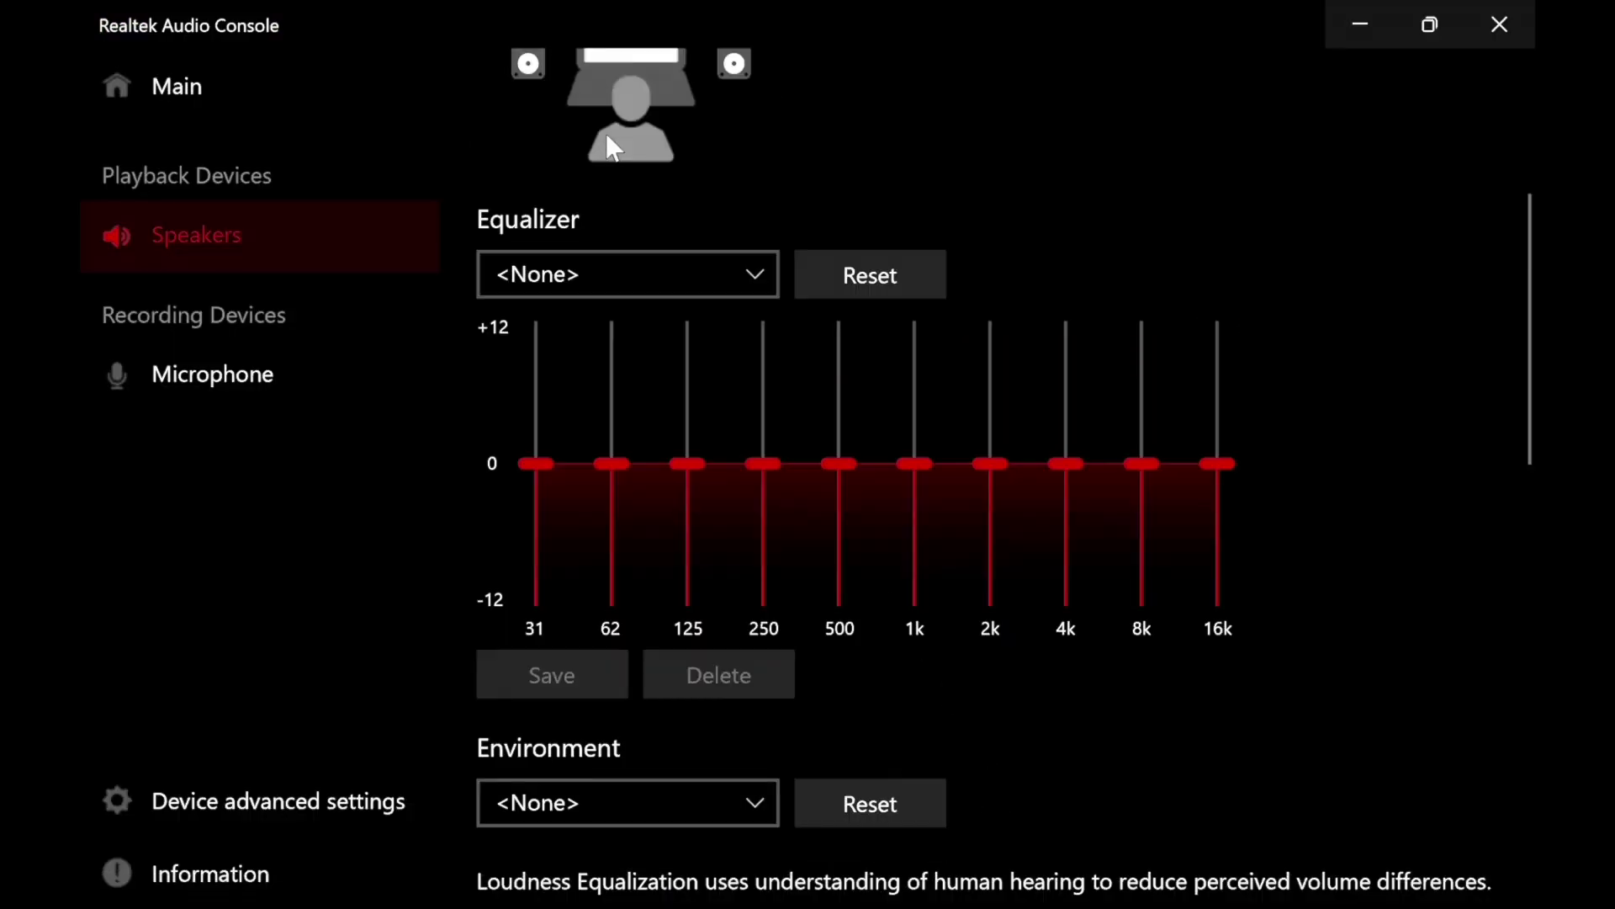
pyautogui.click(616, 280)
pyautogui.scroll(-3, 617, 530)
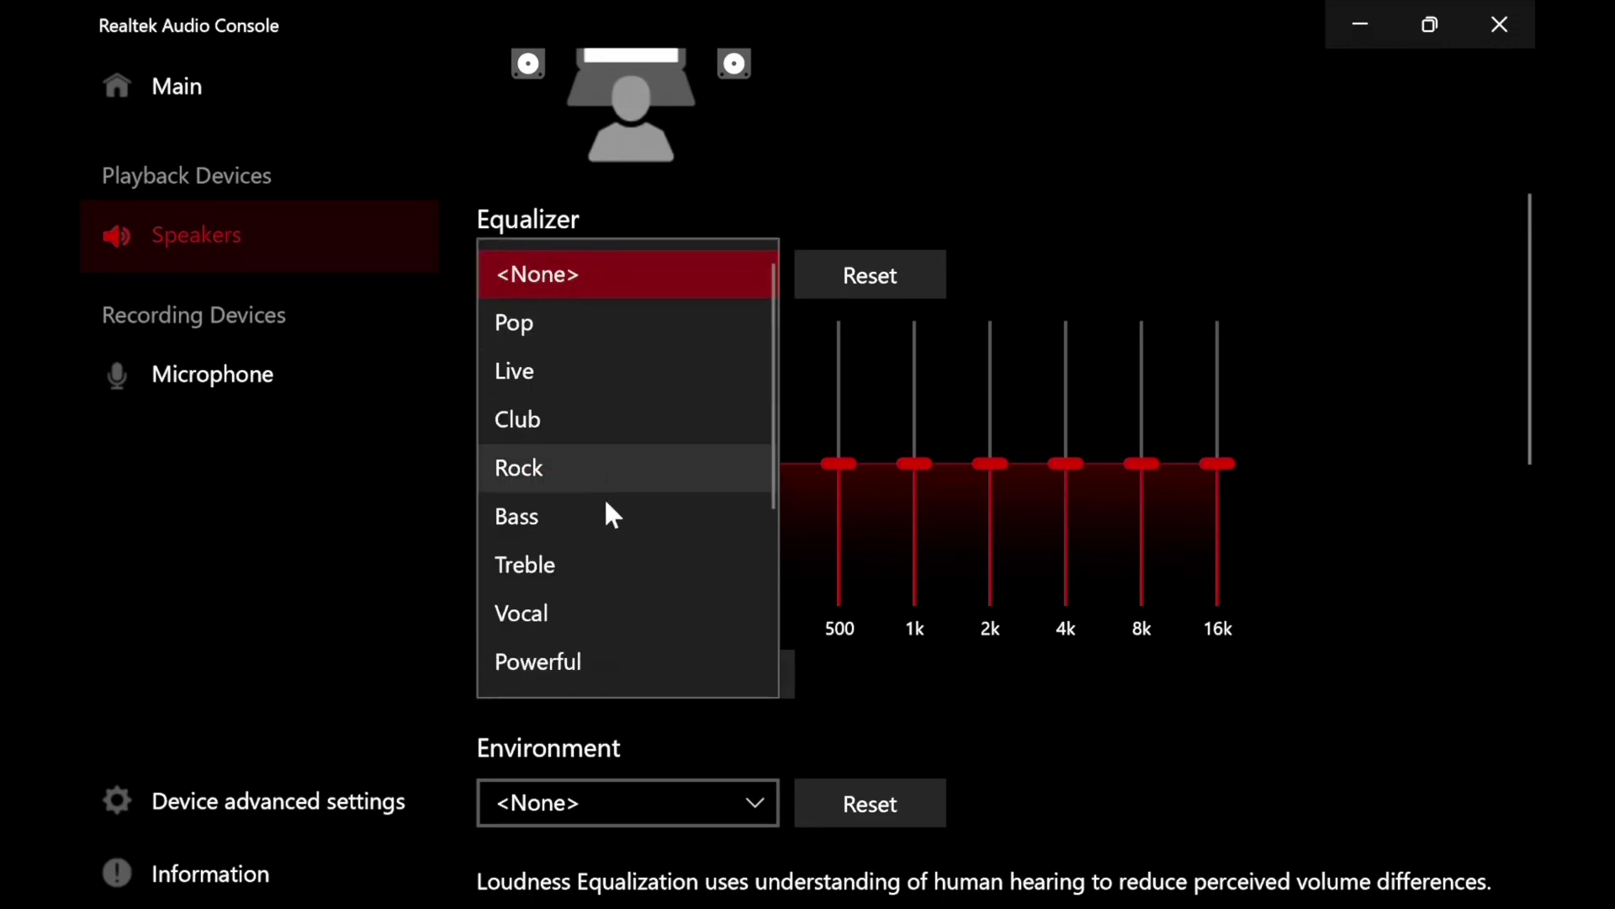
pyautogui.click(618, 652)
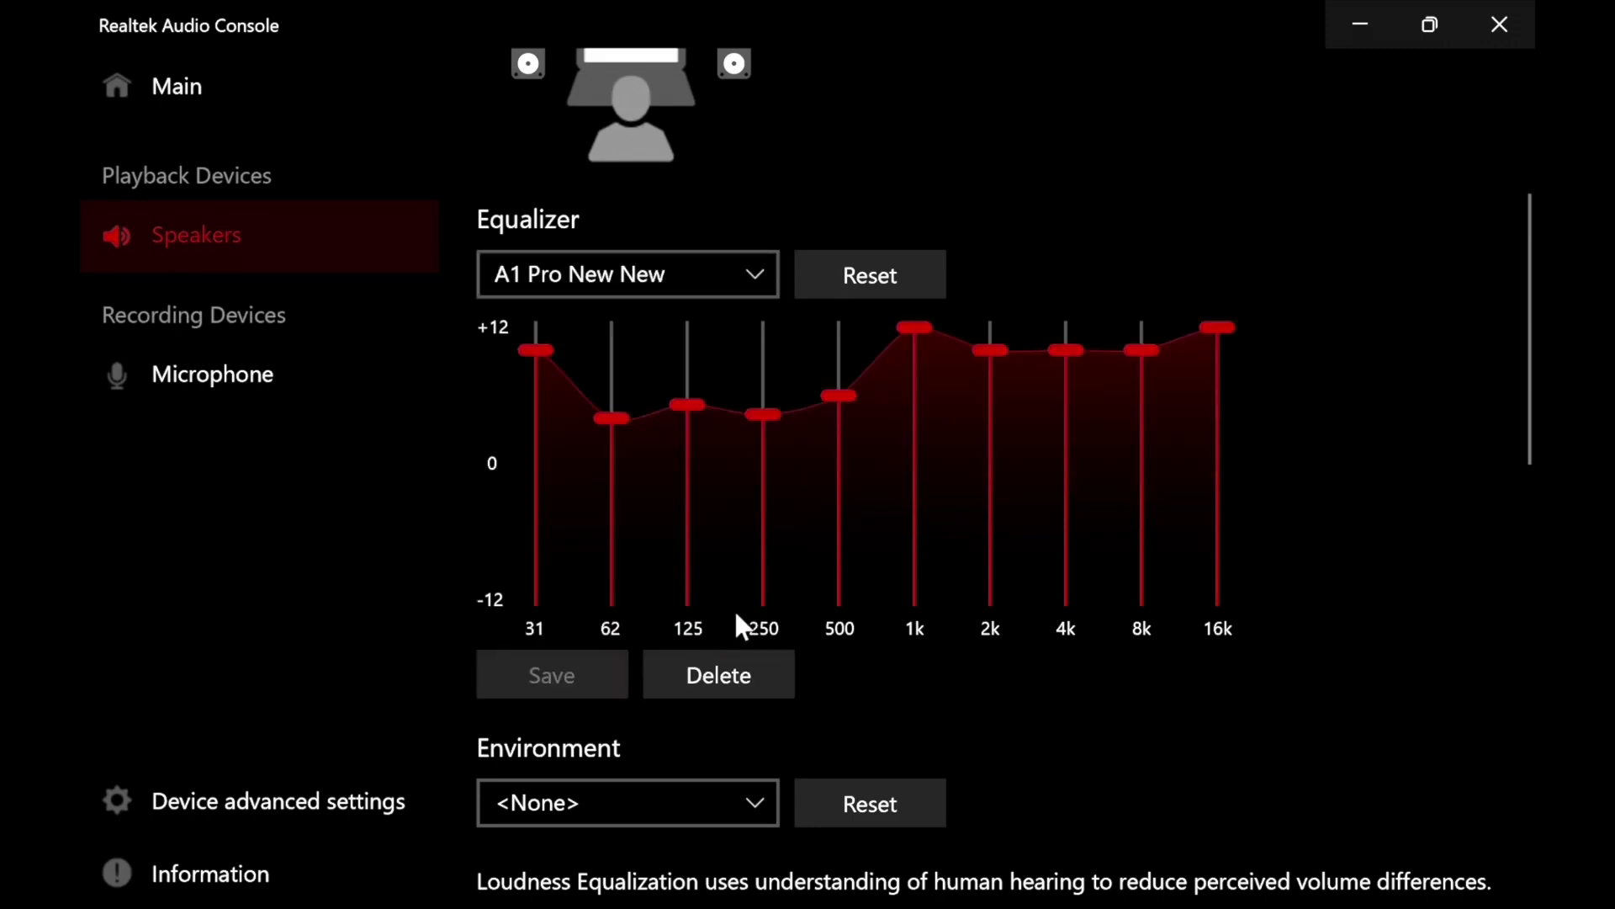
# Step: Repeat the comparison: <None> again, then finish on A1 Pro New New
pyautogui.click(717, 299)
pyautogui.scroll(3, 668, 374)
pyautogui.click(660, 133)
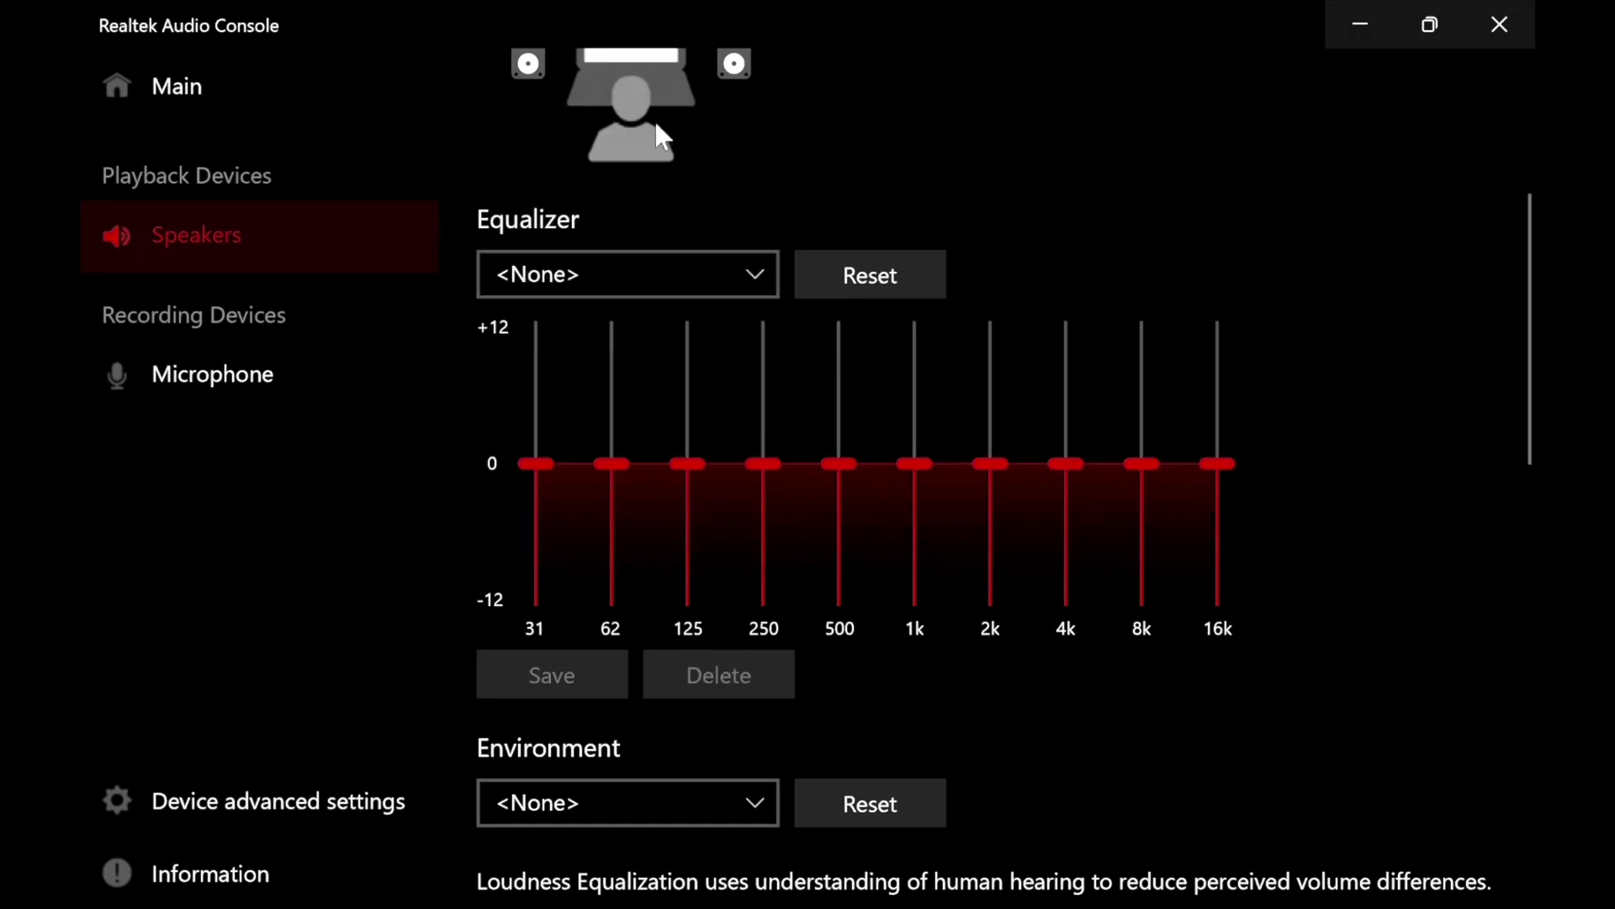
pyautogui.click(664, 286)
pyautogui.scroll(-3, 672, 501)
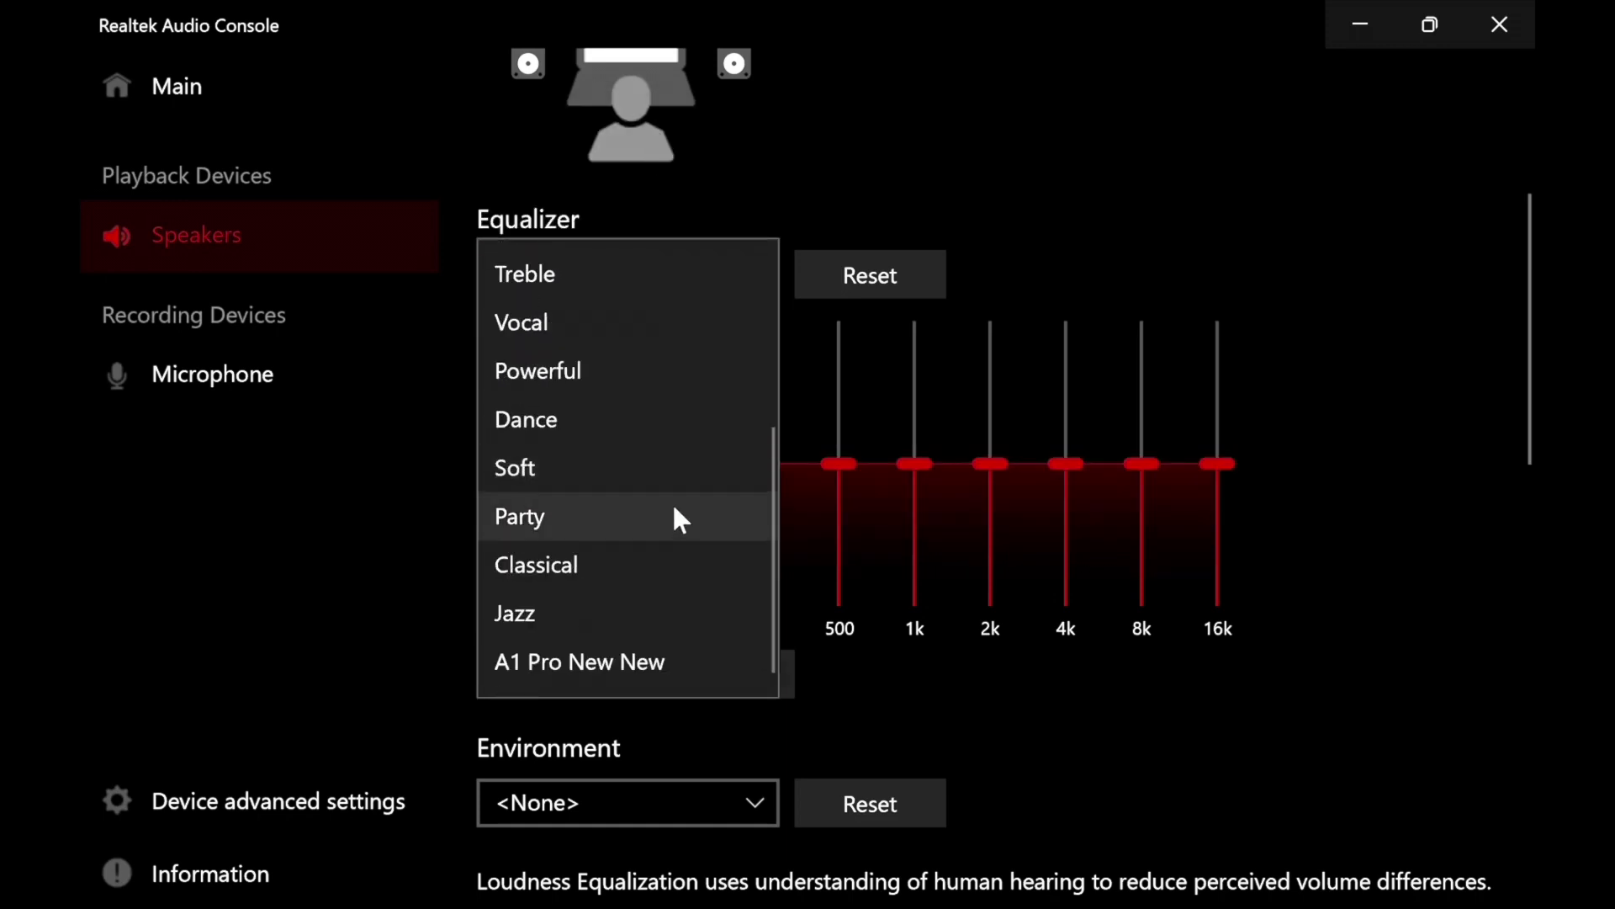
pyautogui.click(650, 661)
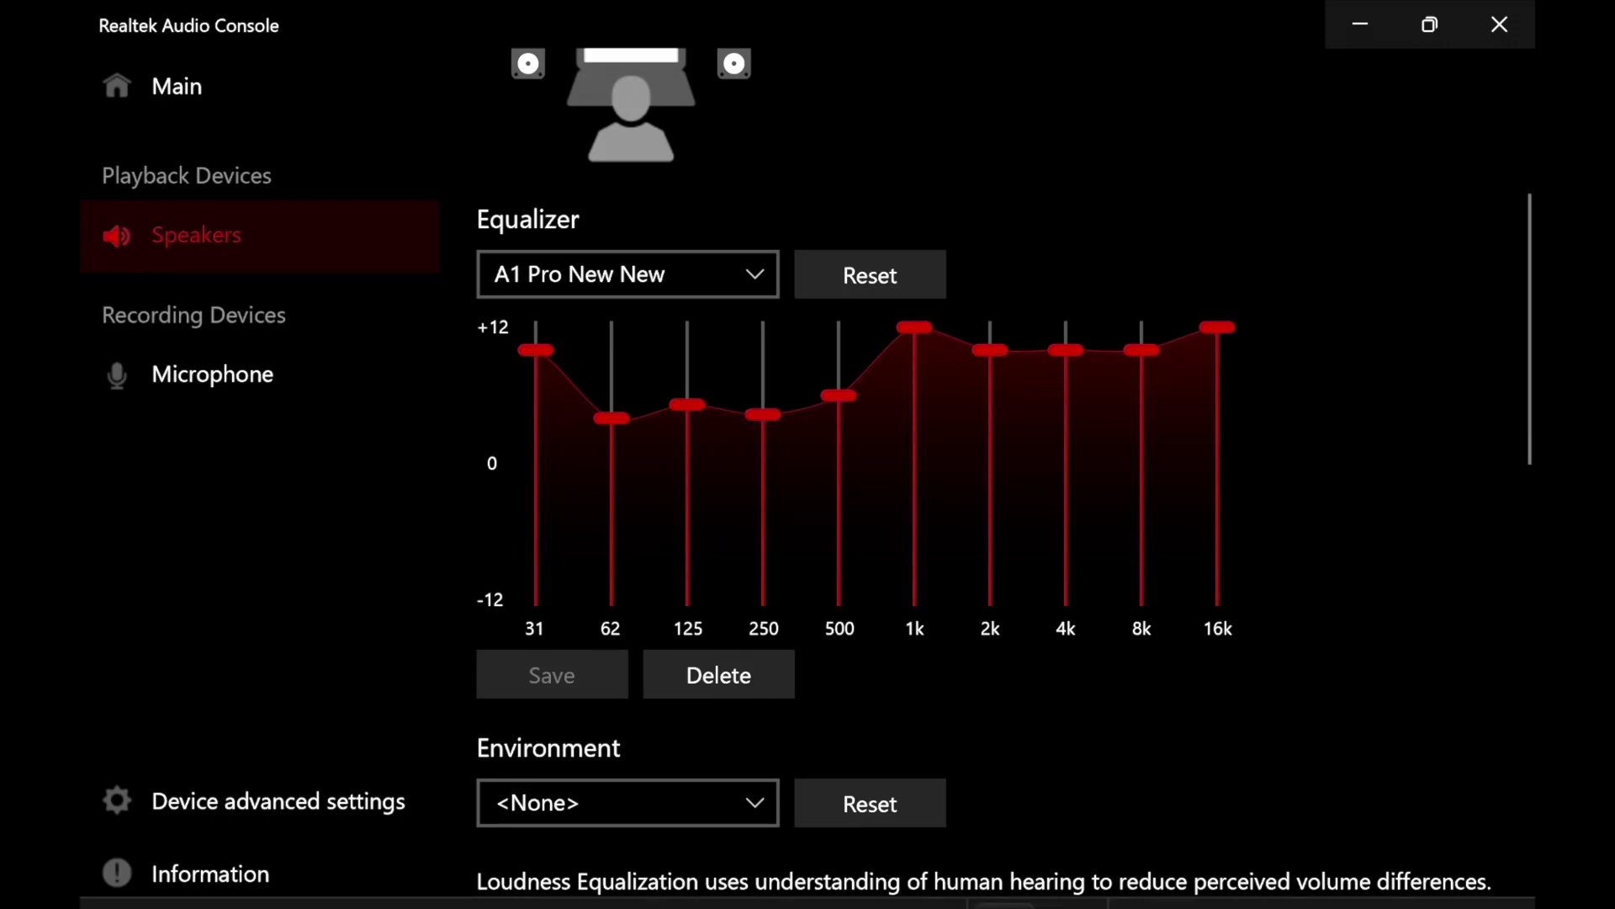
# Step: Pause the Madden beat, resume the Steam Deck Ultra video, and return to Realtek Audio Console
pyautogui.click(528, 872)
pyautogui.click(659, 454)
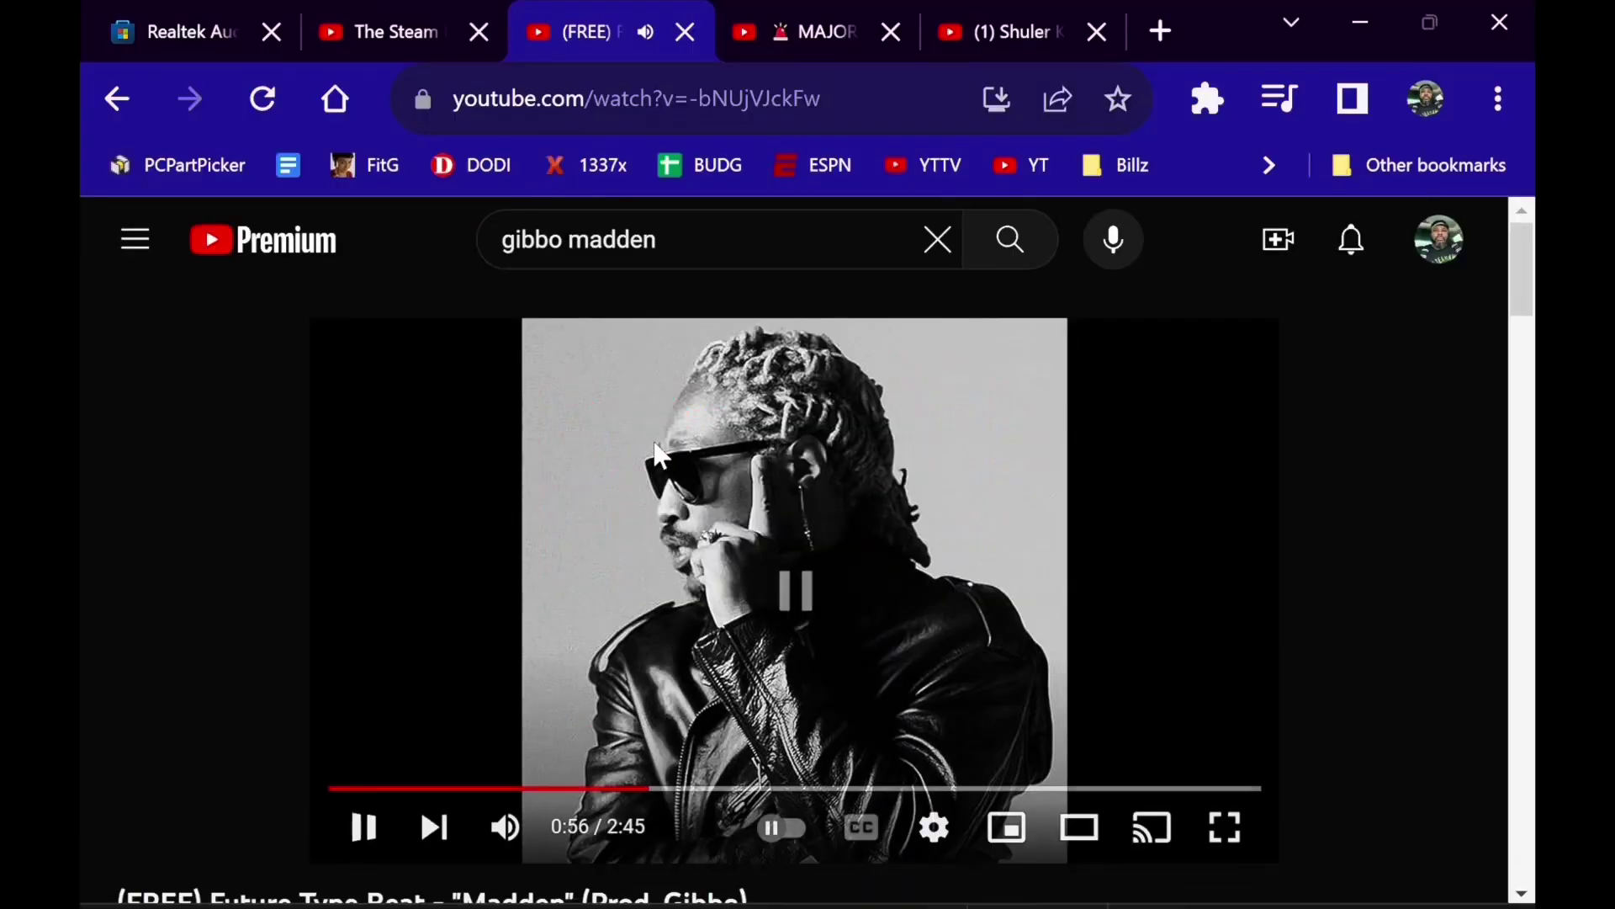
pyautogui.click(389, 34)
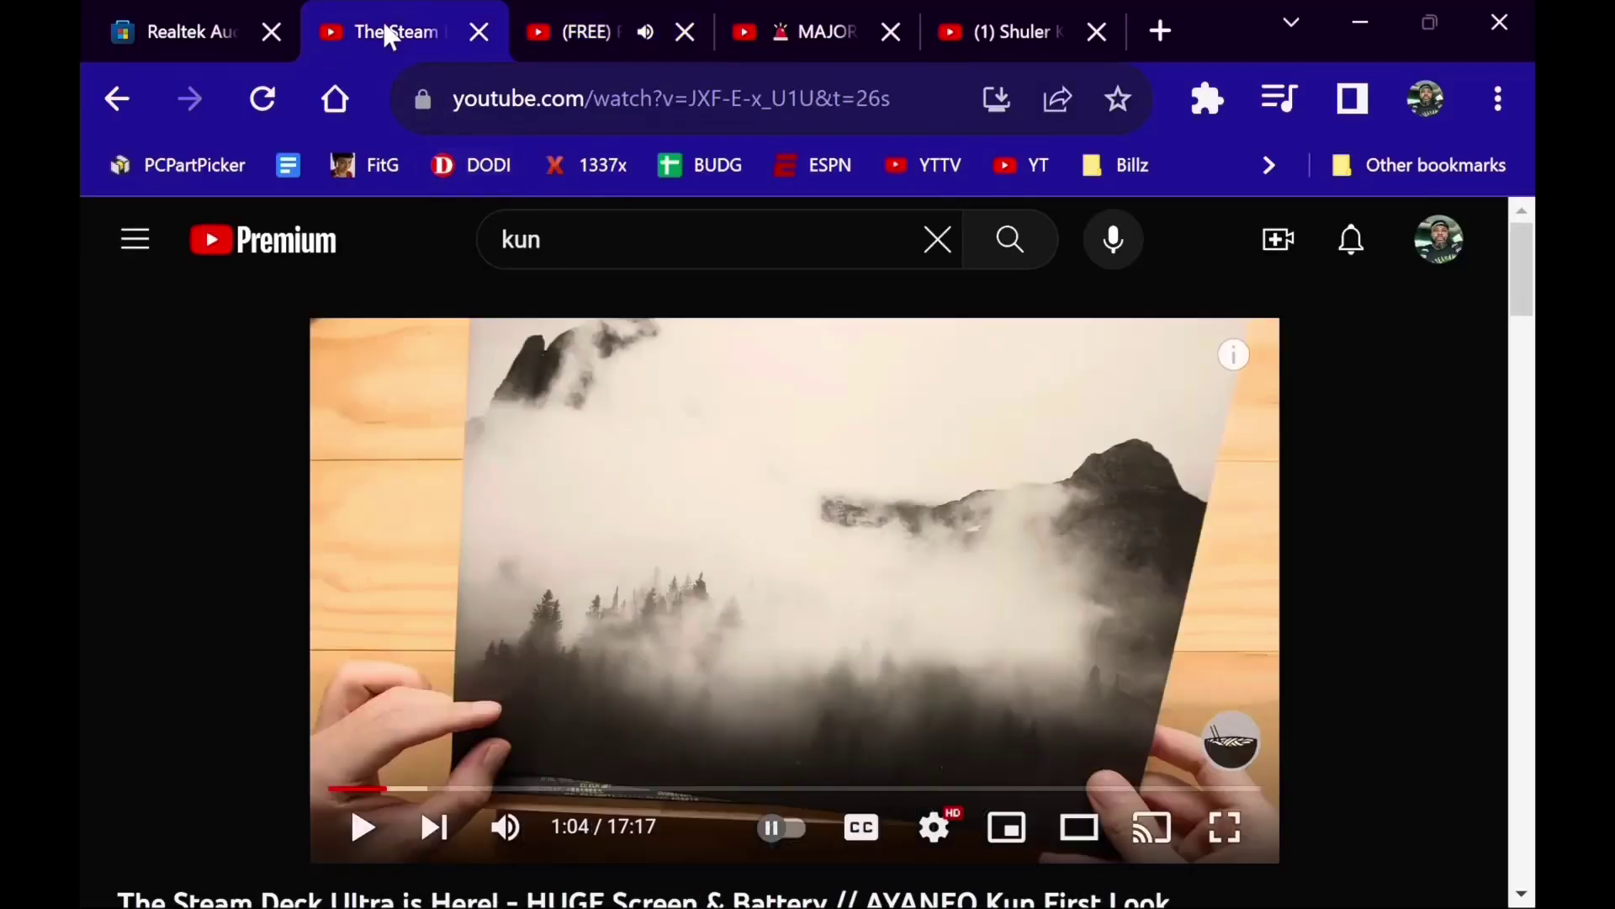
pyautogui.click(647, 575)
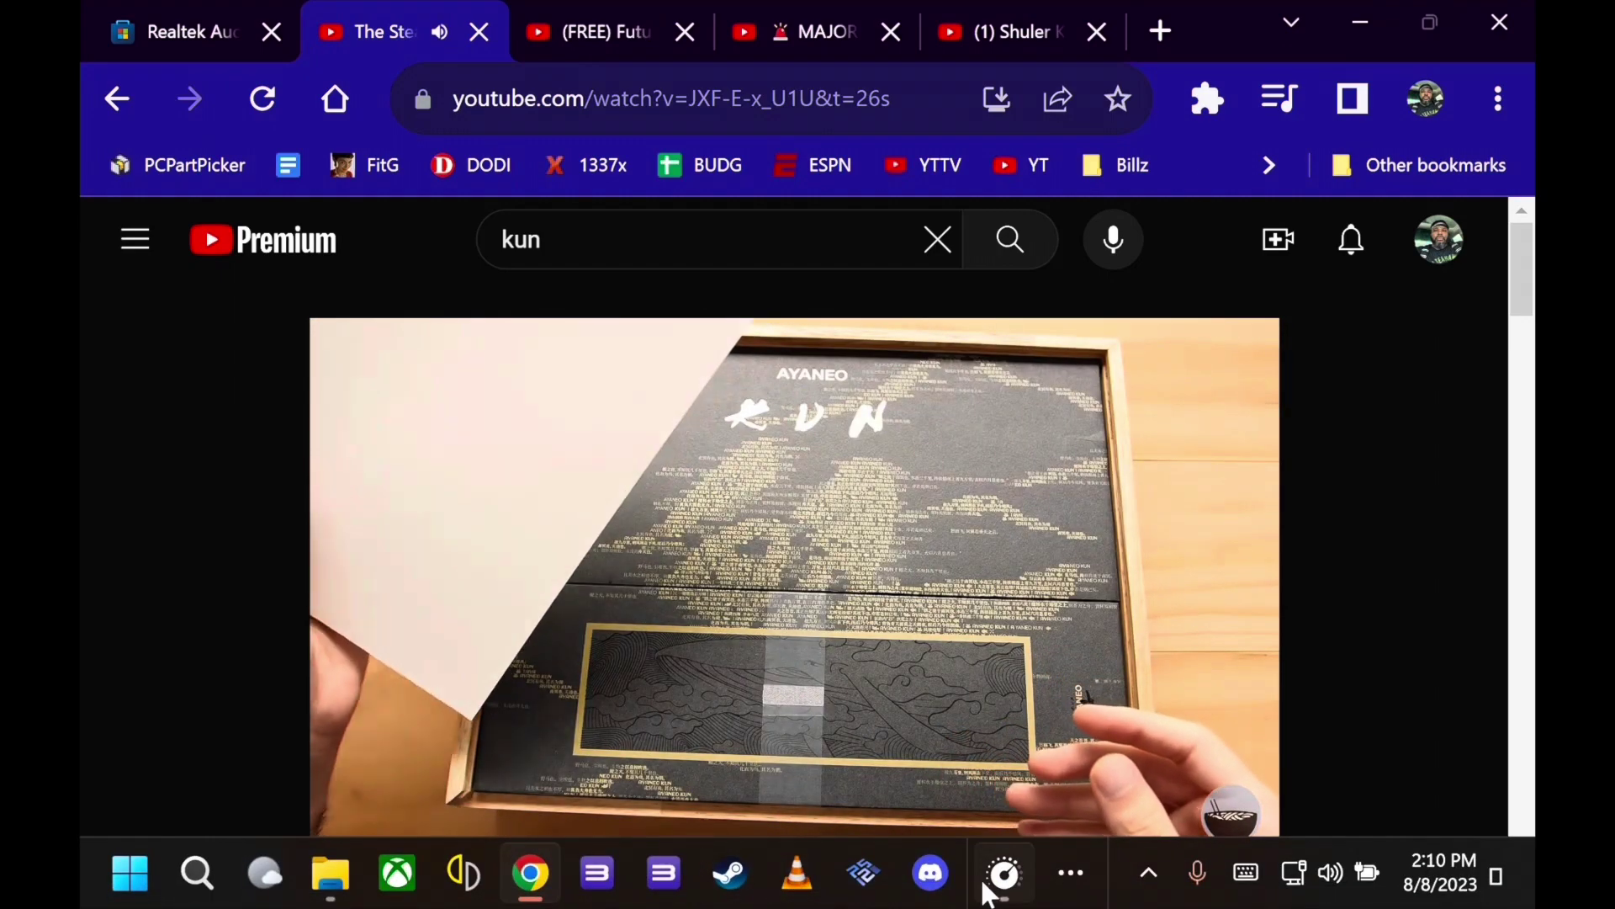
pyautogui.click(998, 880)
# Step: Flip the equalizer to <None> and back to A1 Pro New New, then minimize the console
pyautogui.click(620, 286)
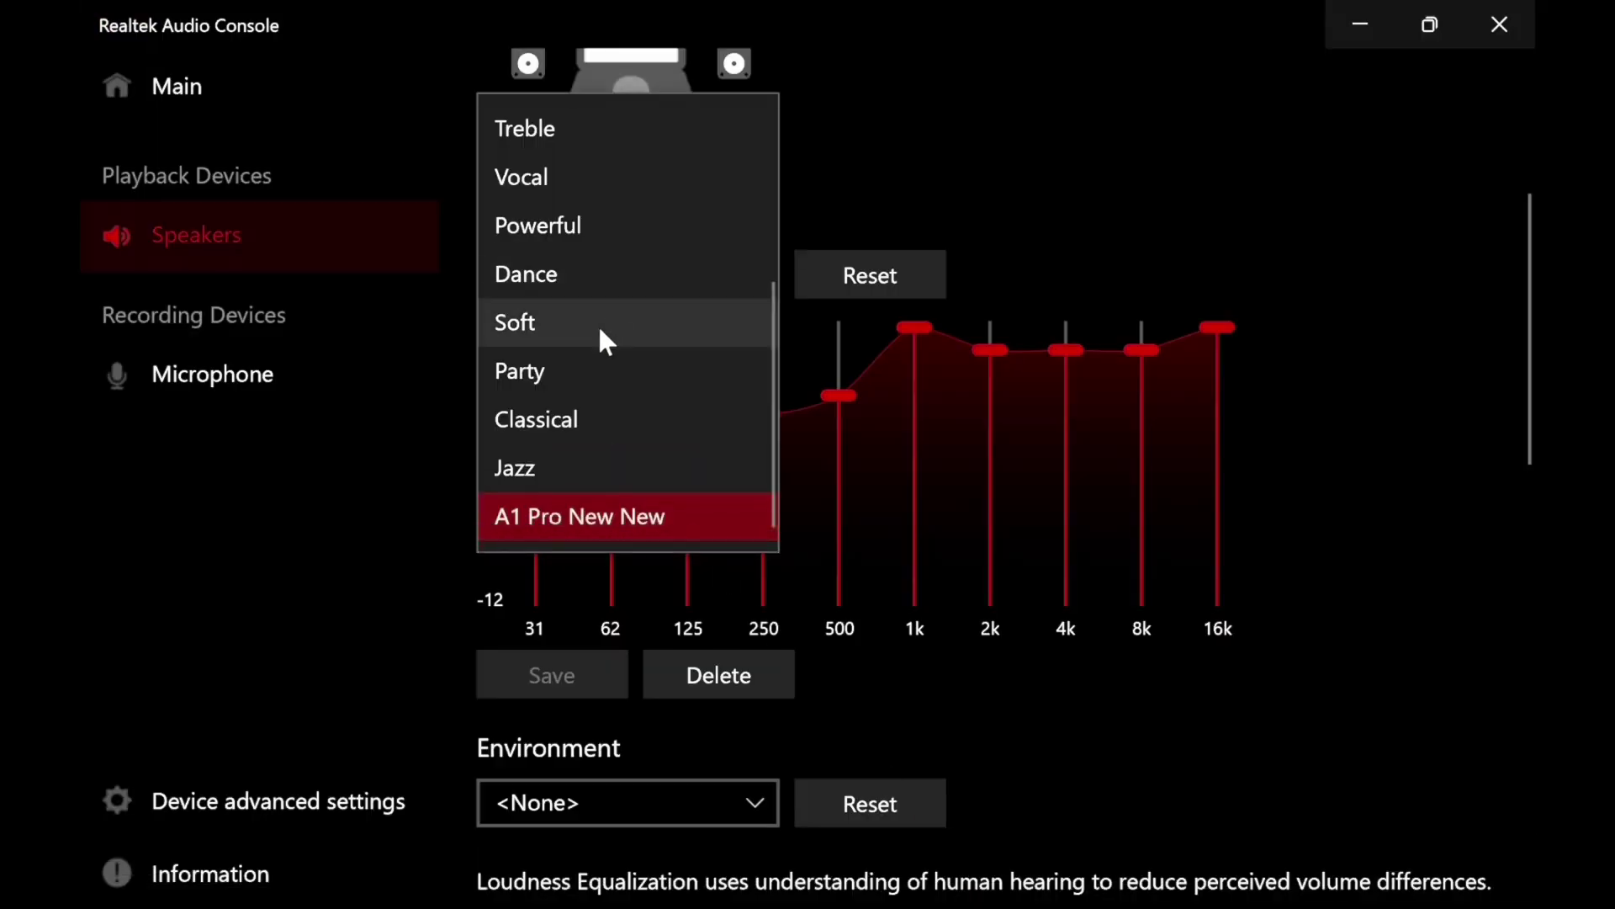
pyautogui.scroll(3, 589, 312)
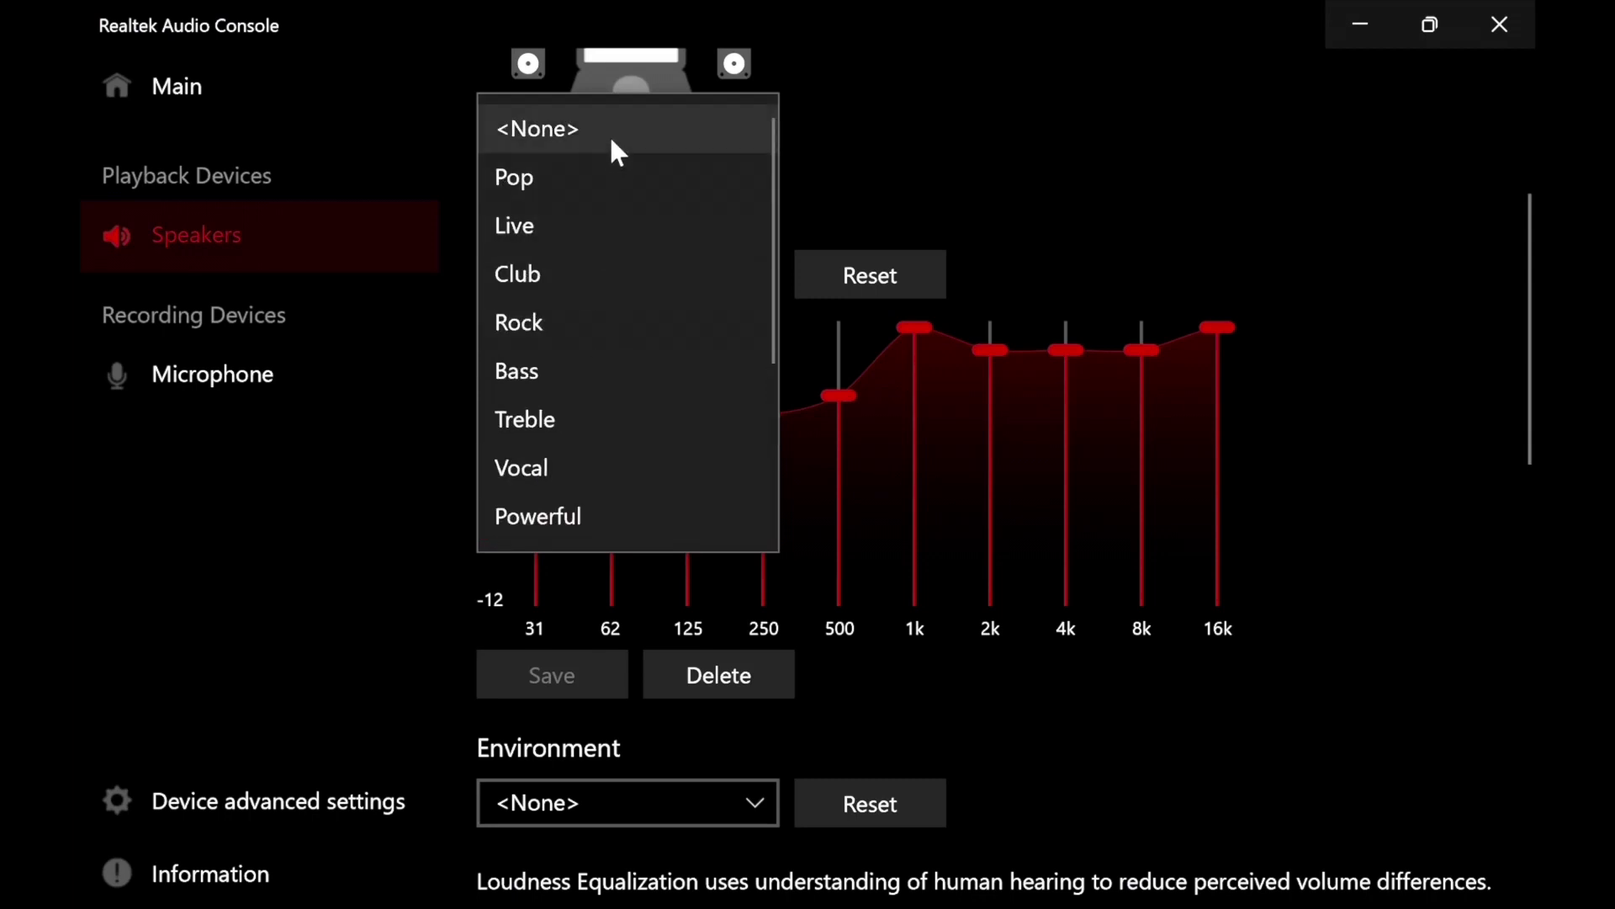
pyautogui.click(619, 151)
pyautogui.click(580, 276)
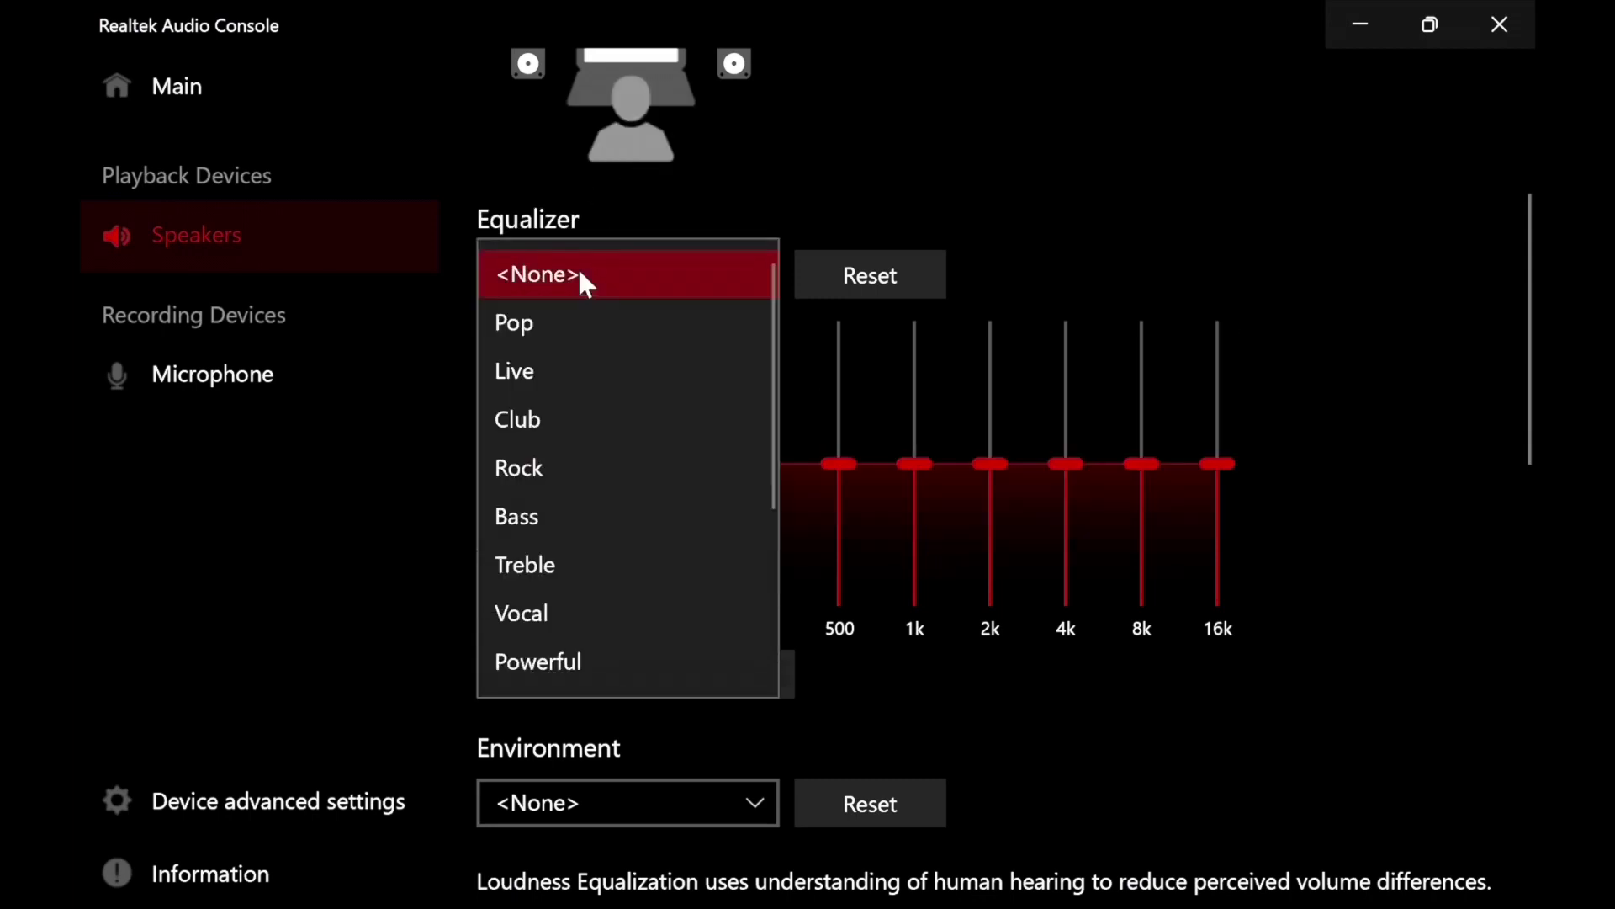
pyautogui.scroll(-3, 620, 547)
pyautogui.click(597, 665)
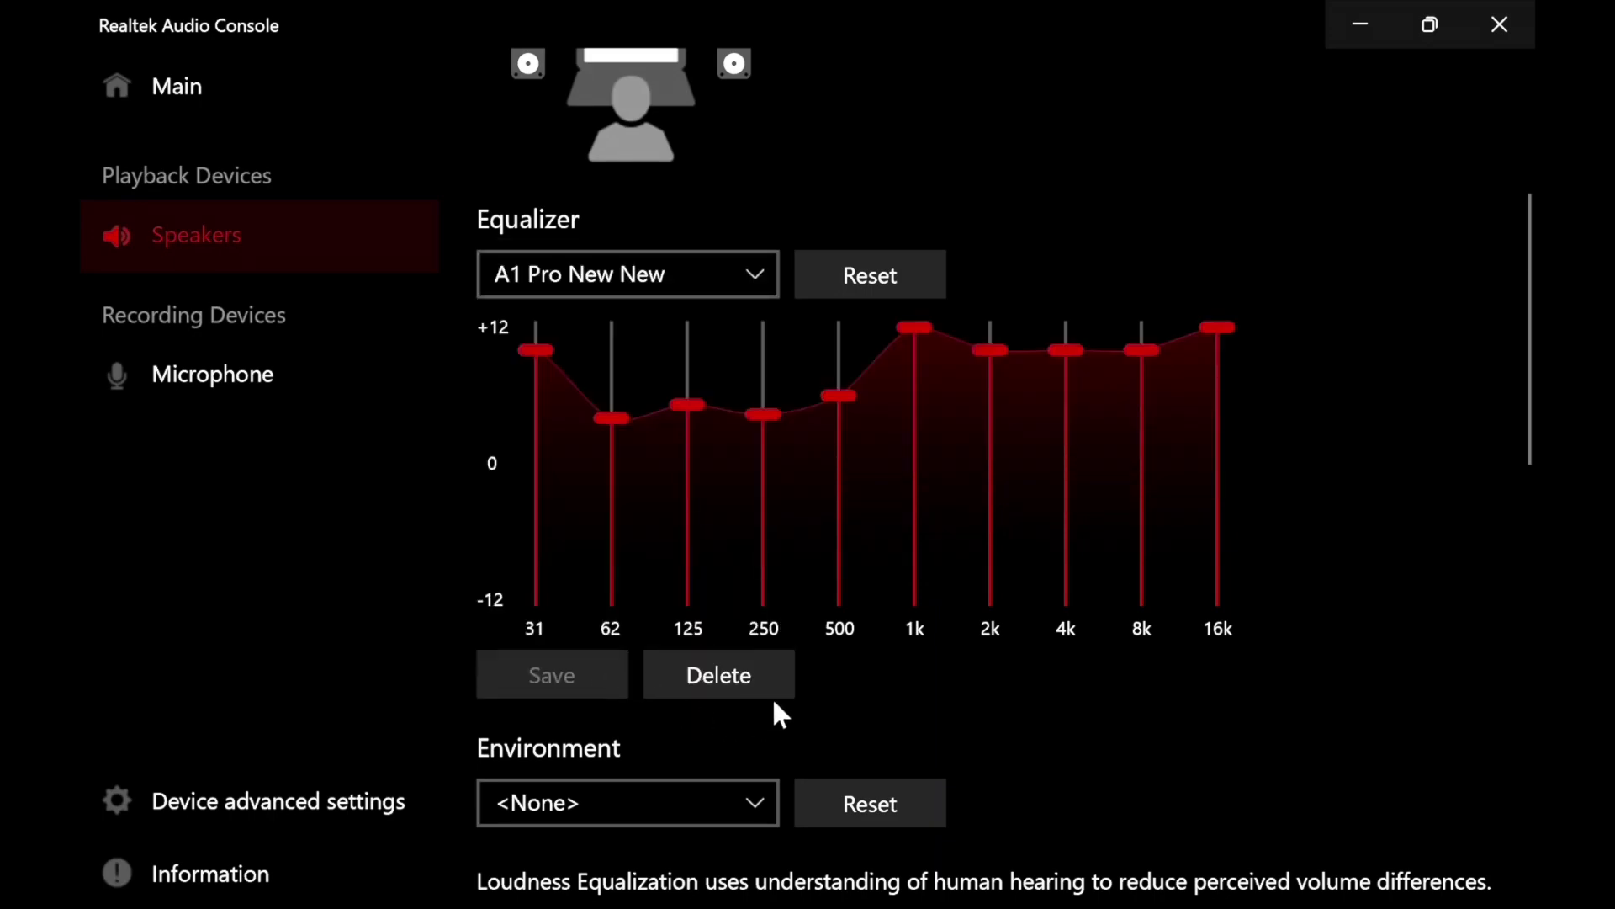
pyautogui.click(1331, 34)
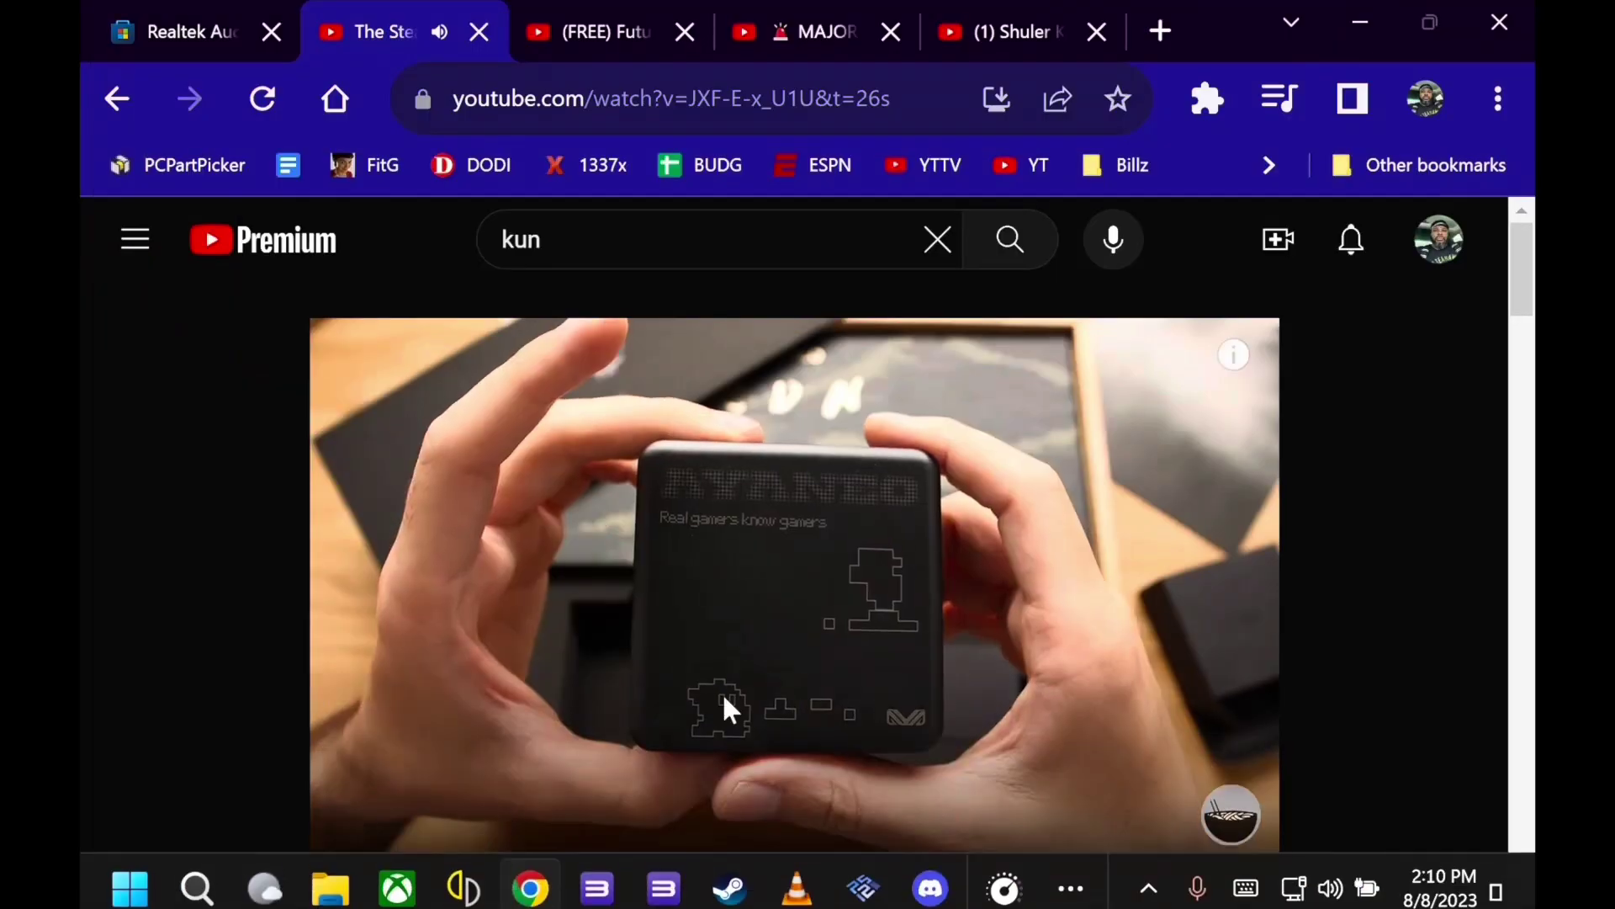